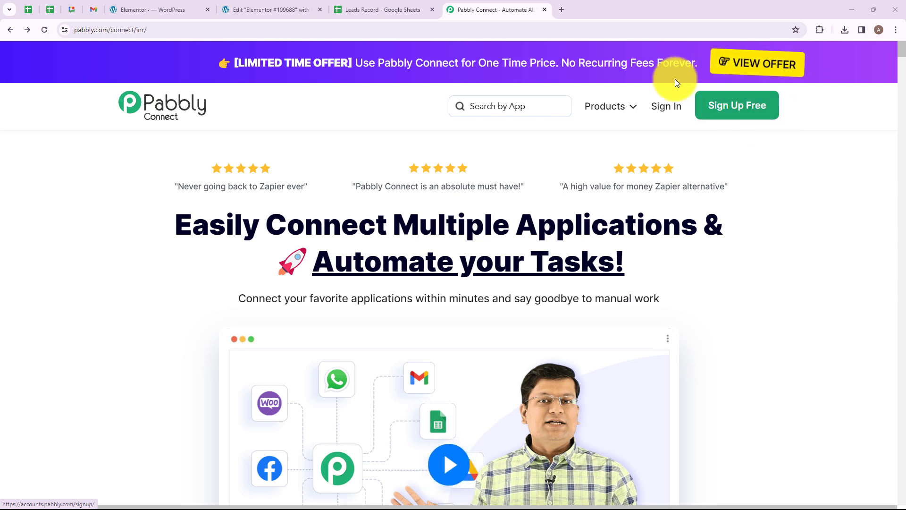
Sign in to the Pabbly account from the Pabbly Connect homepage's top navigation
click(665, 108)
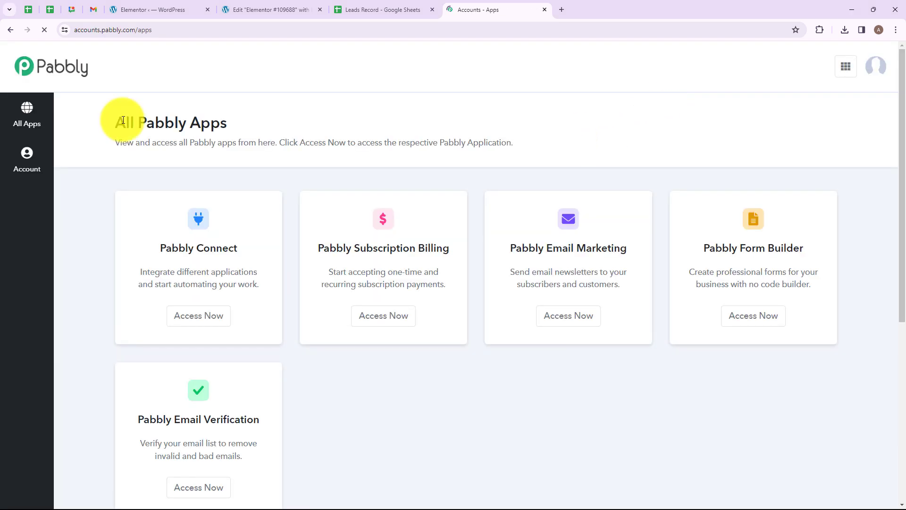
Launch Pabbly Connect from its card on the All Pabbly Apps page
drag(124, 118, 238, 123)
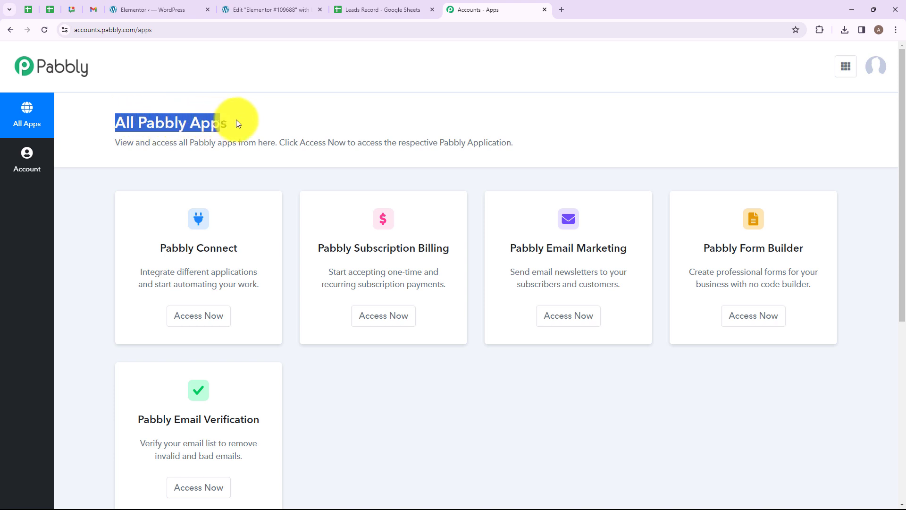
click(246, 119)
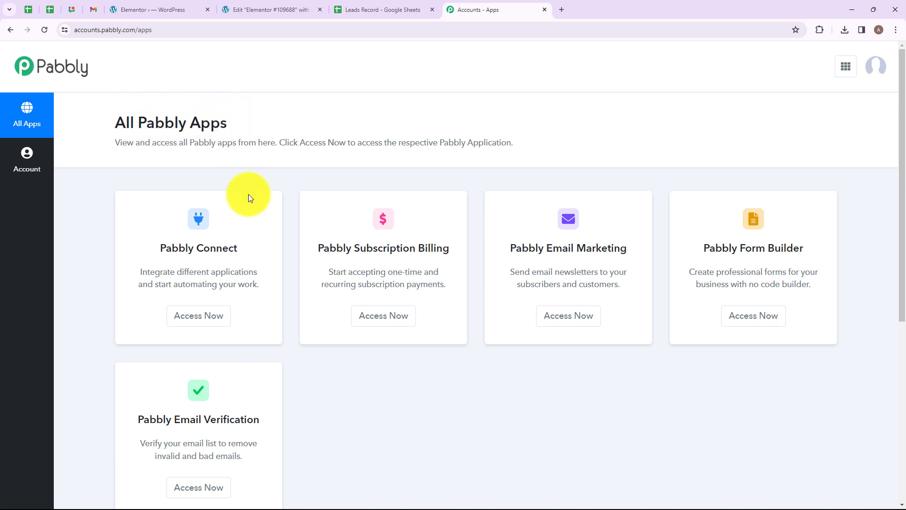
click(208, 315)
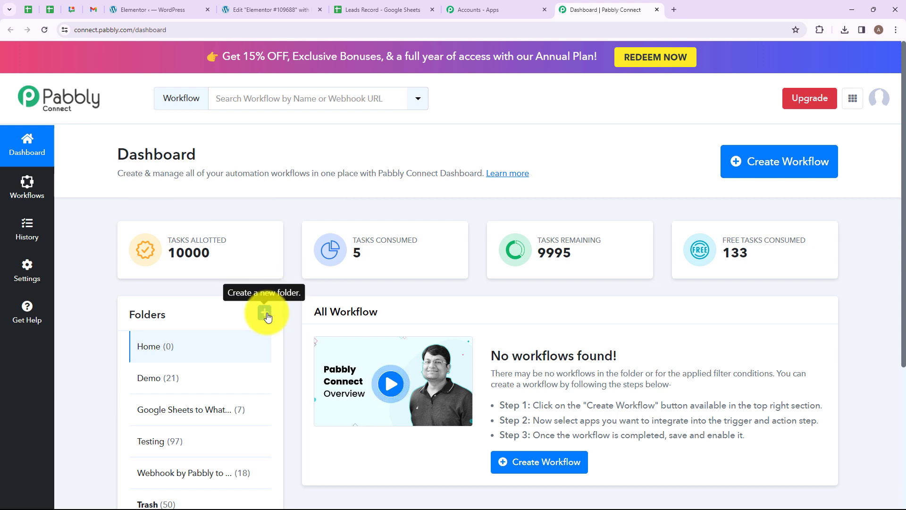
Create workflow 'Add Data in Google Sheets Row from Webhook Response' in folder Webhook by Pabbly to Google Sheets
click(756, 174)
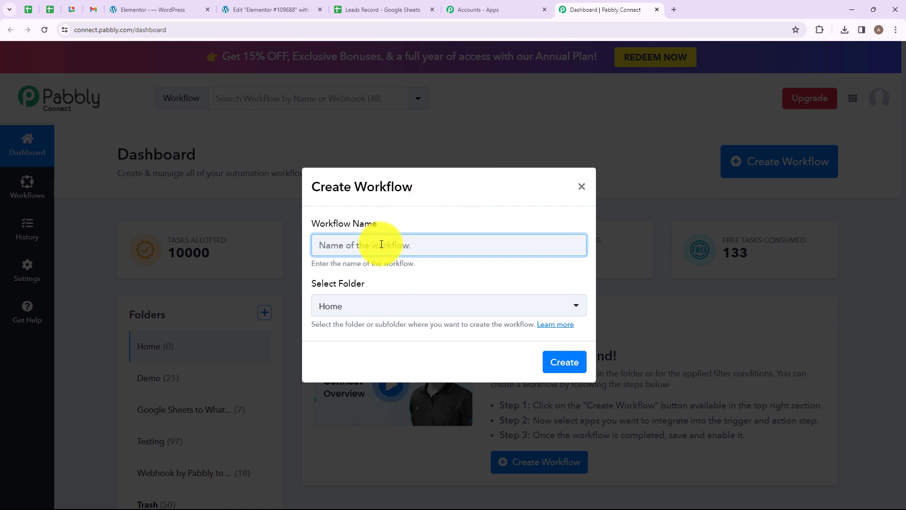
text(Add)
drag(316, 247, 546, 268)
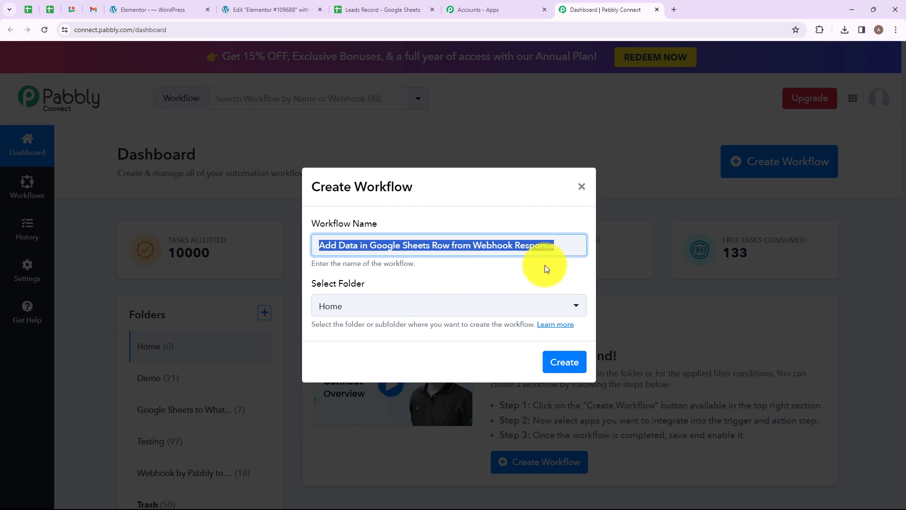
click(546, 268)
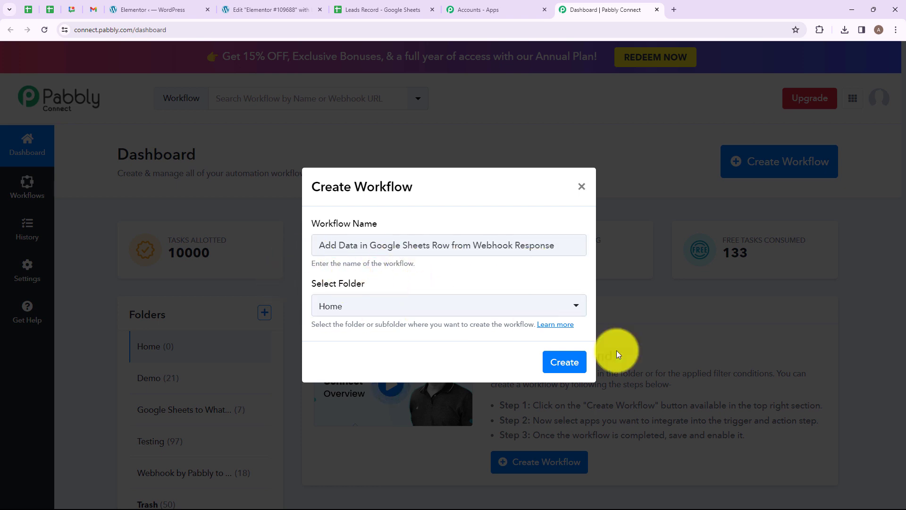
click(576, 306)
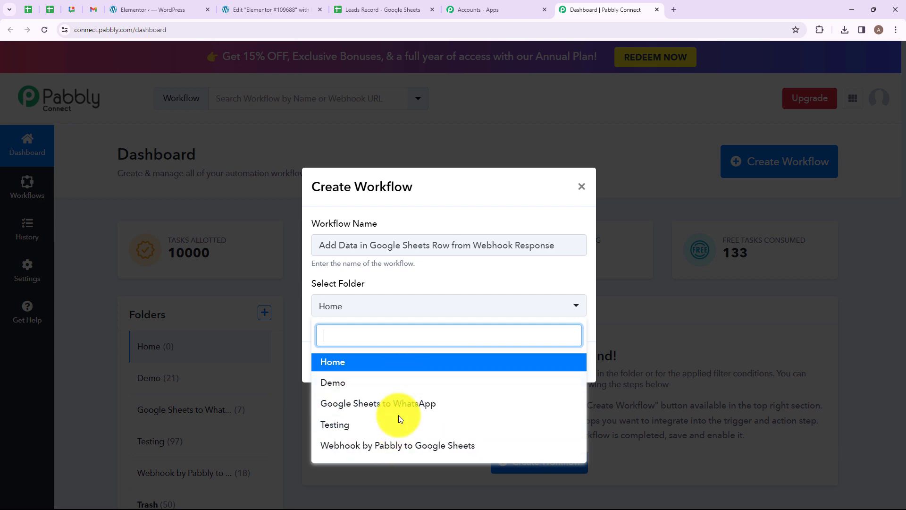
click(394, 446)
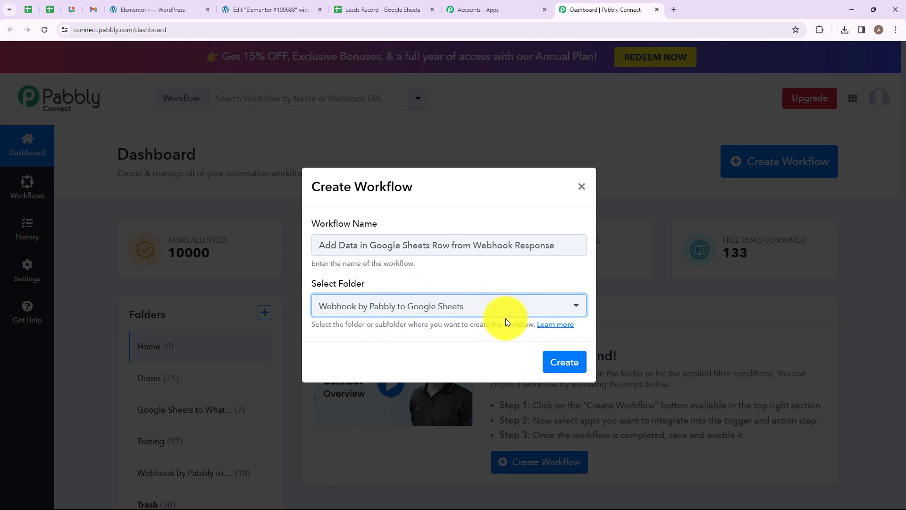
click(565, 363)
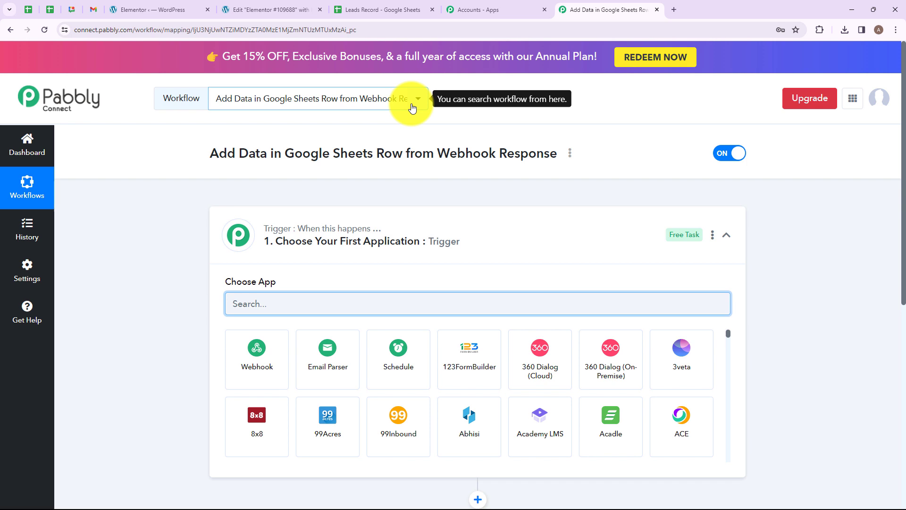
Set the trigger app to Webhook by Pabbly with the Catch Webhook (Recommended) event
click(431, 233)
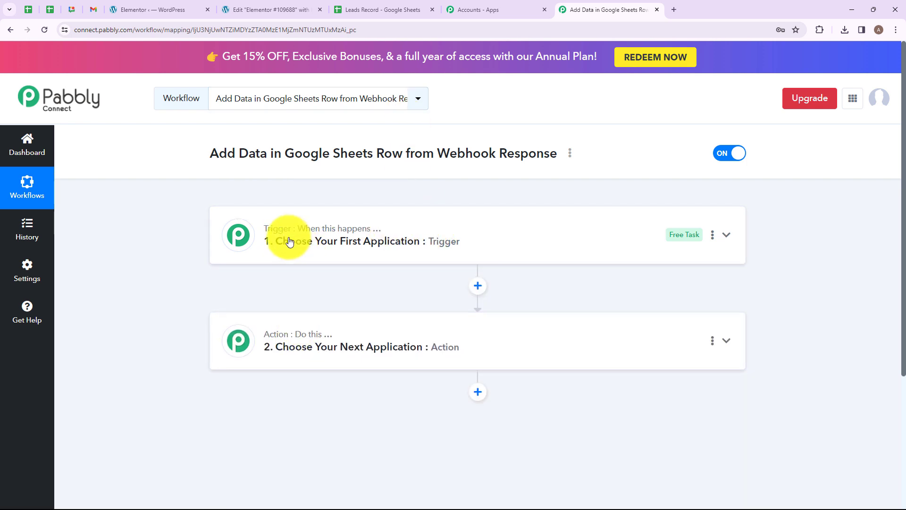
mouse_move(273, 232)
mouse_move(299, 336)
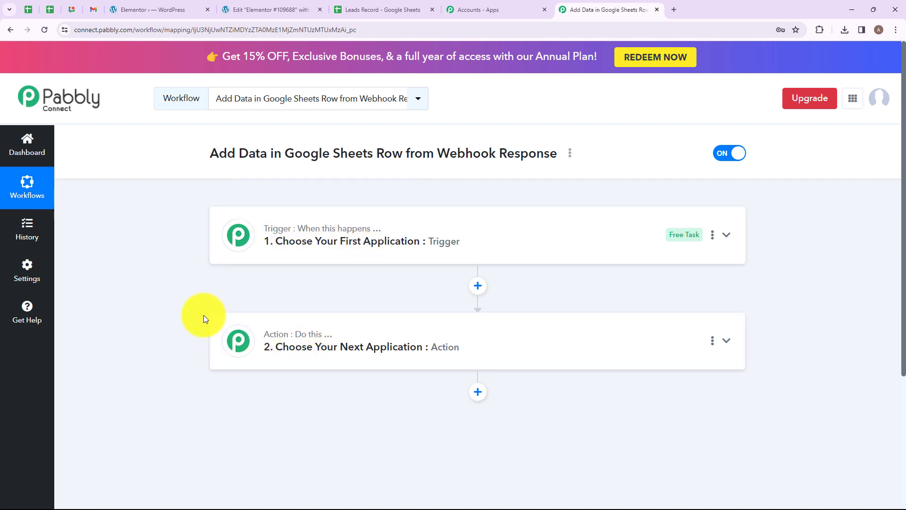
click(243, 225)
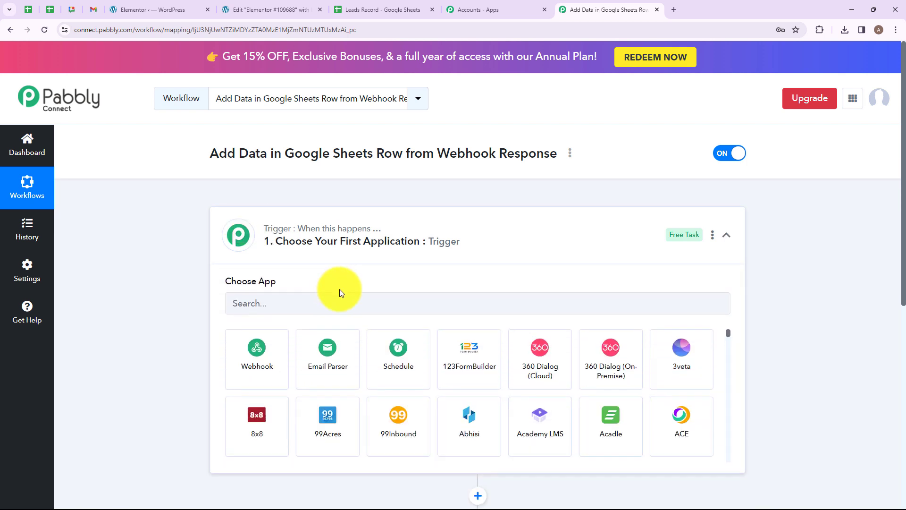
click(349, 303)
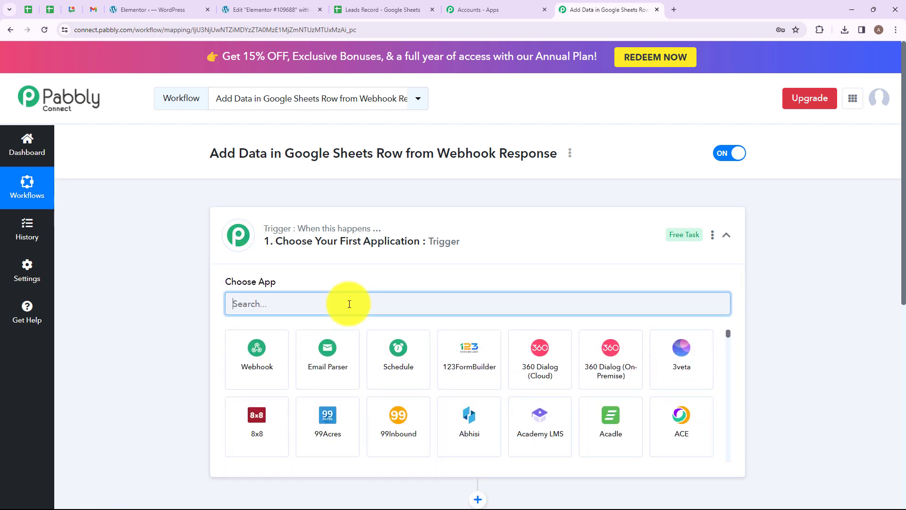
text(Webh)
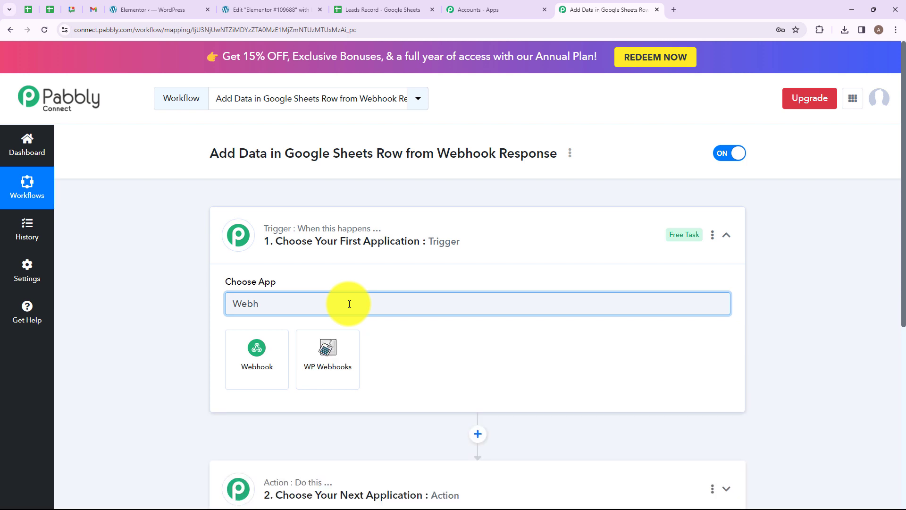
click(255, 356)
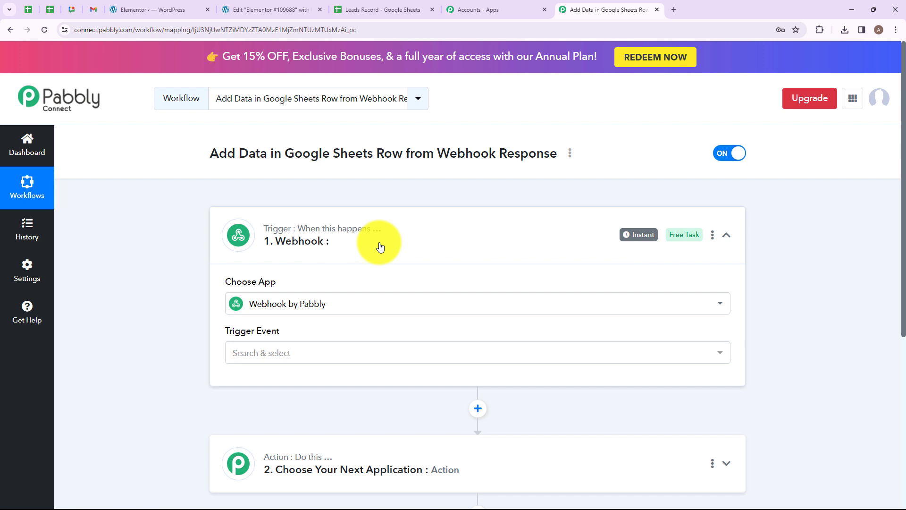
click(299, 352)
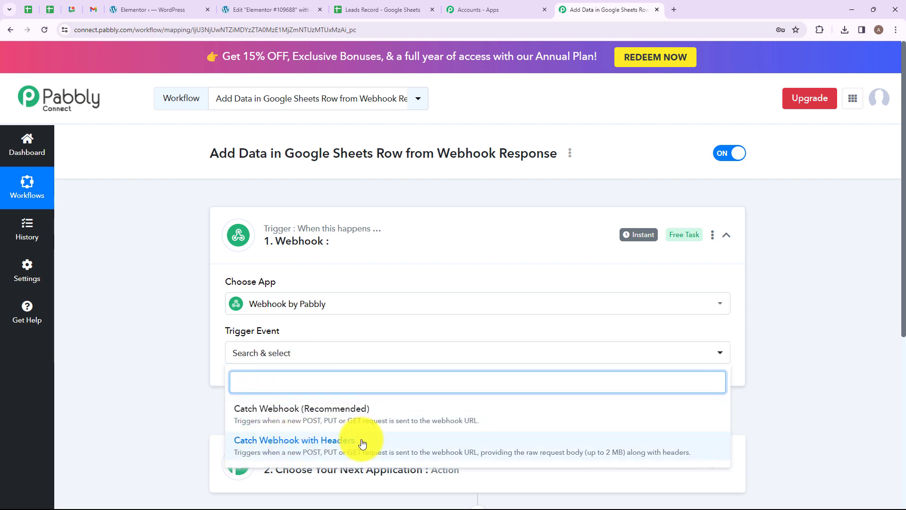
click(273, 415)
scroll(434, 307, down, 2)
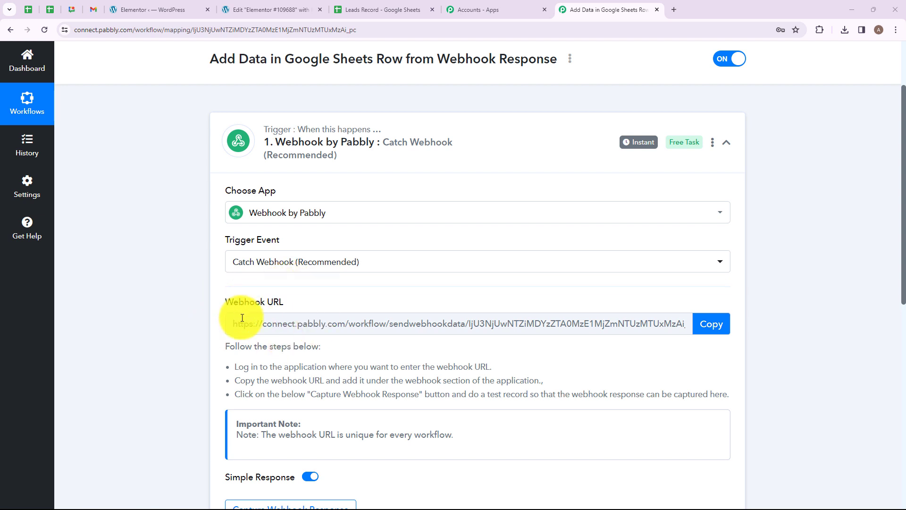
Copy the trigger's webhook URL and switch to the Elementor WordPress tab
click(156, 6)
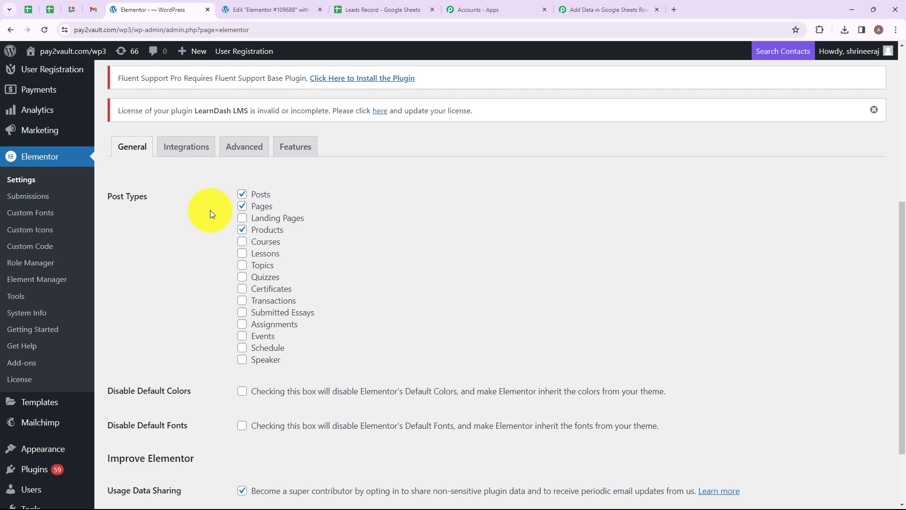
click(579, 9)
drag(258, 367, 462, 397)
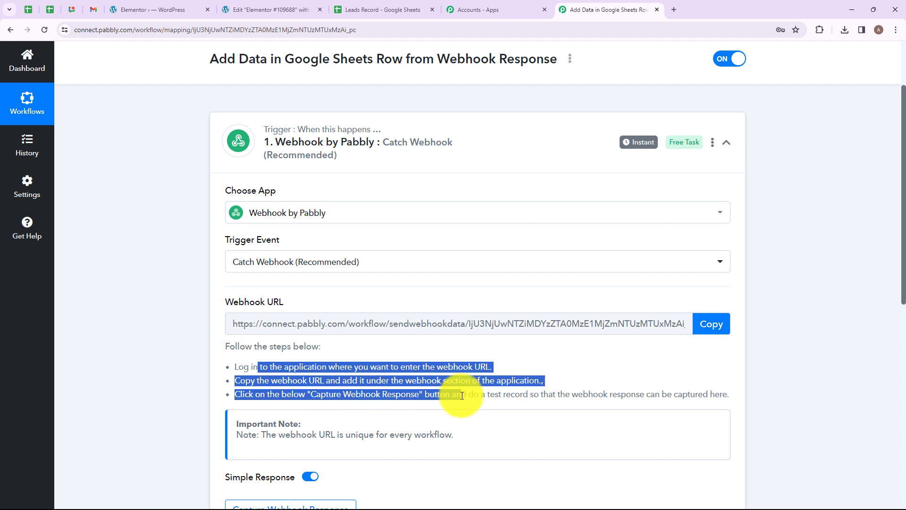
click(504, 381)
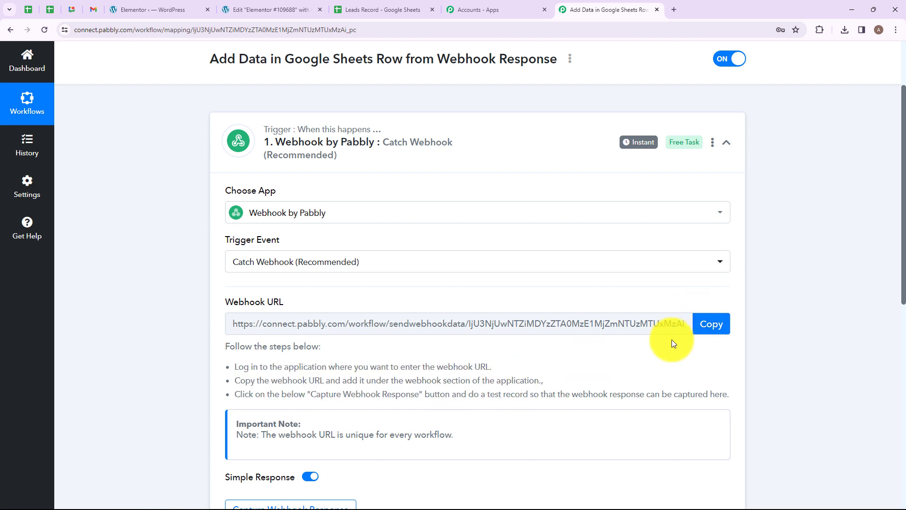
click(708, 329)
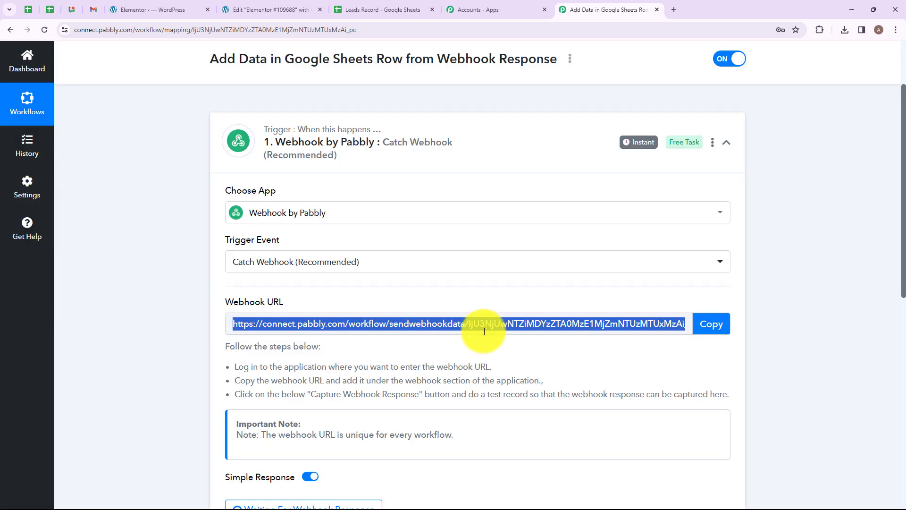
click(176, 11)
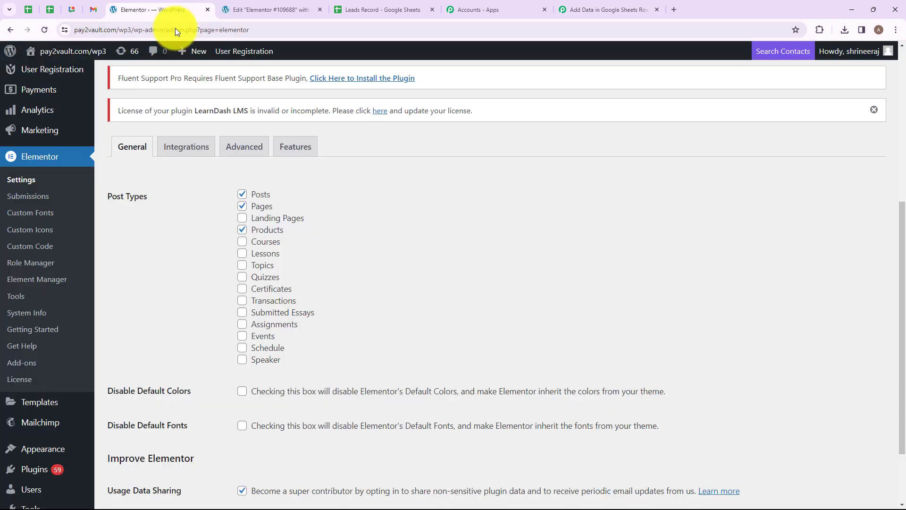
Add Webhook to the form's Actions After Submit in the Elementor editor
click(271, 8)
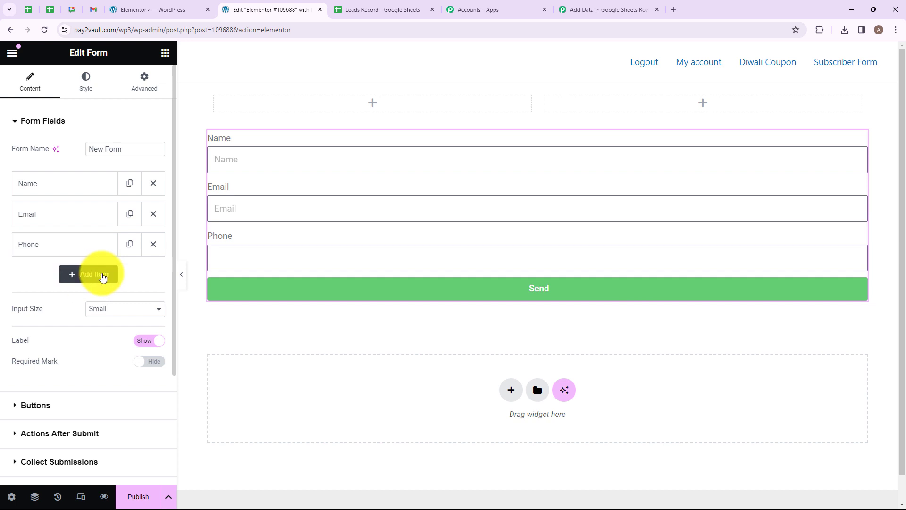
scroll(103, 277, down, 3)
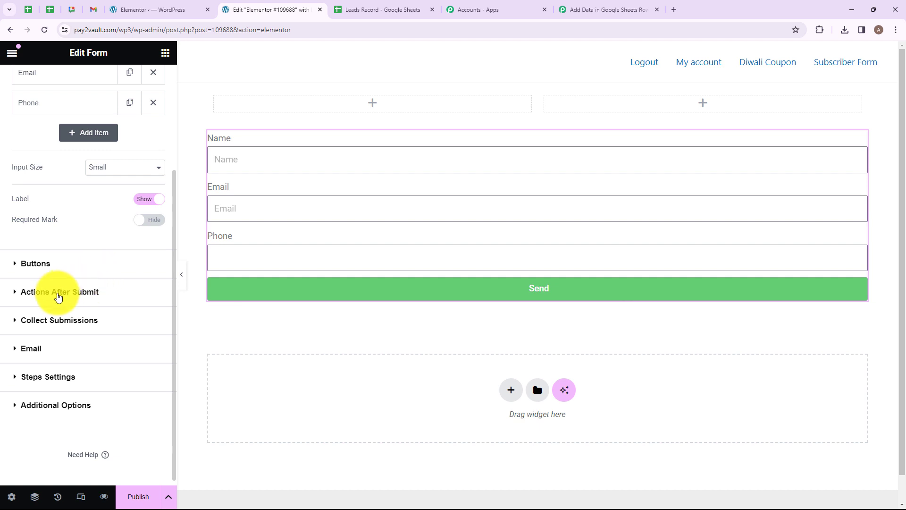
click(58, 296)
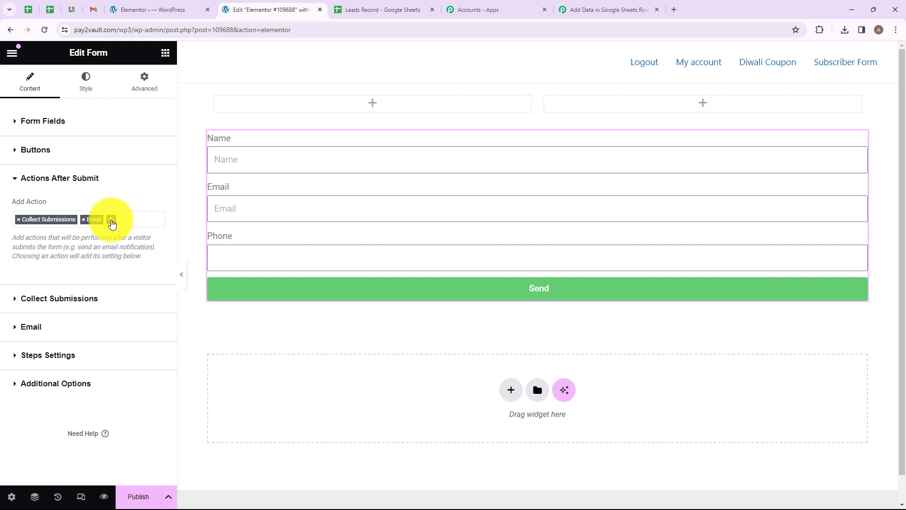
click(112, 222)
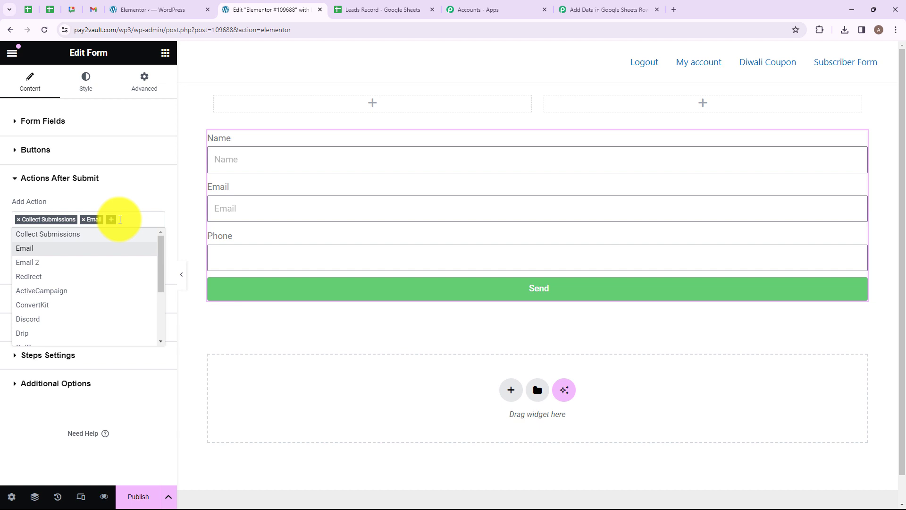
text(We)
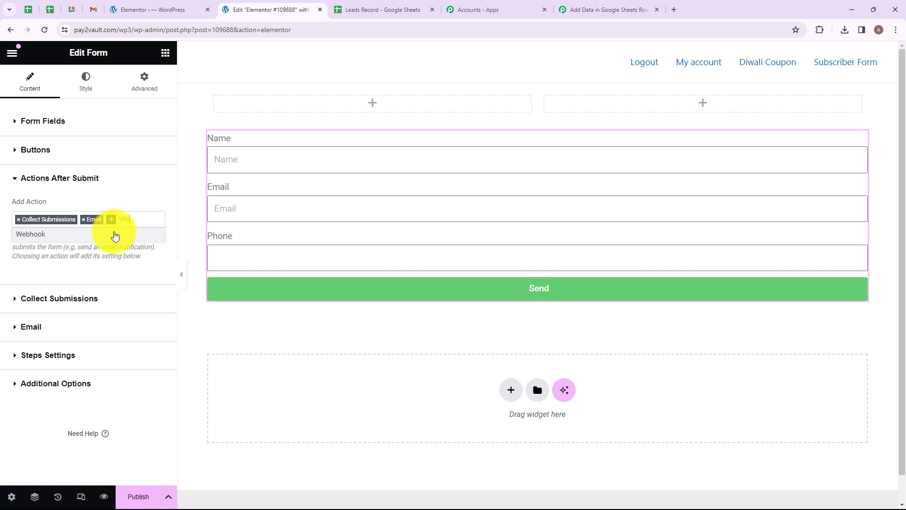
click(115, 234)
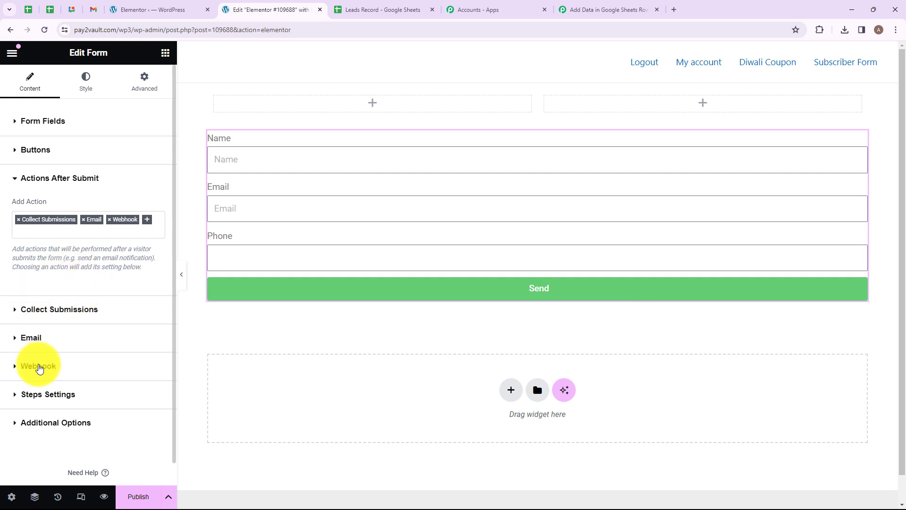
Paste the Pabbly webhook URL into Webhook URL and preview the form page
click(39, 366)
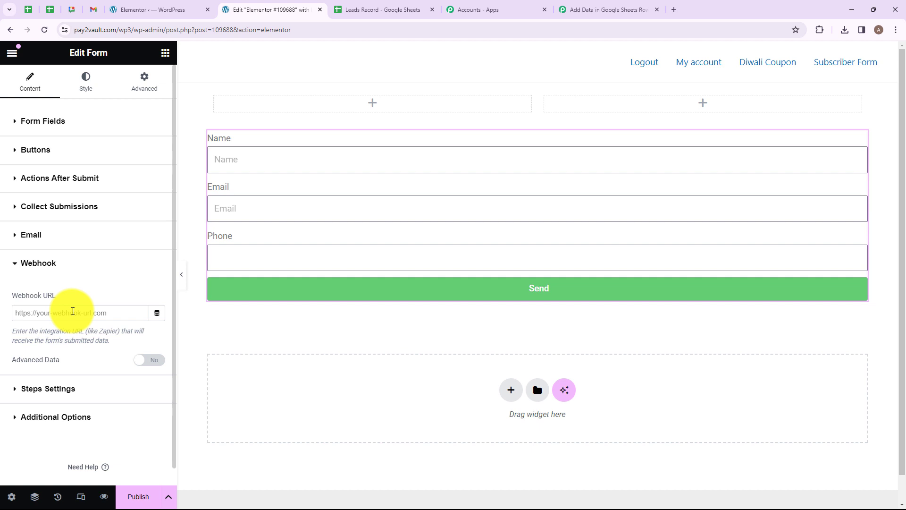
click(72, 311)
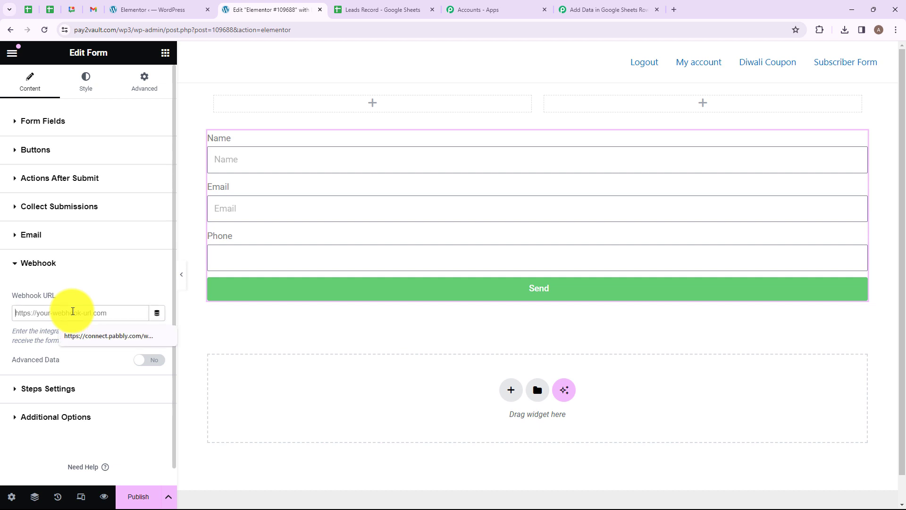
key(ctrl+v)
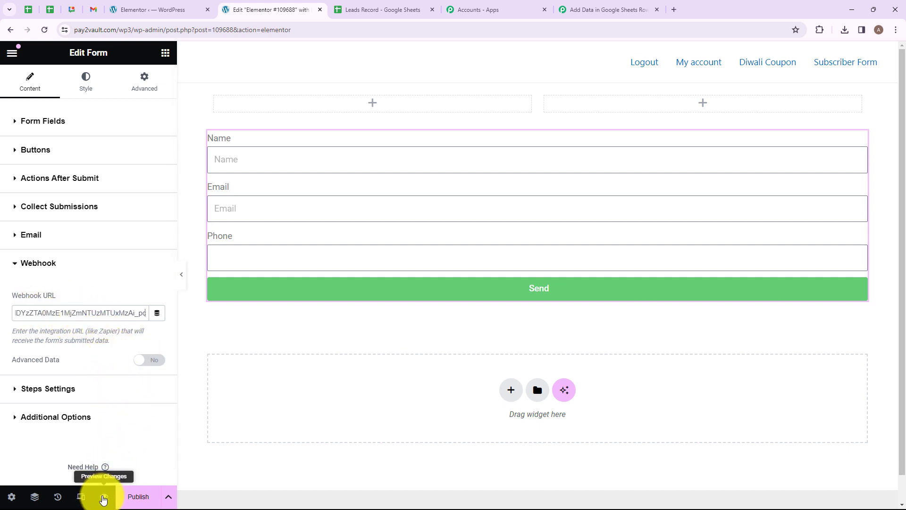
click(104, 497)
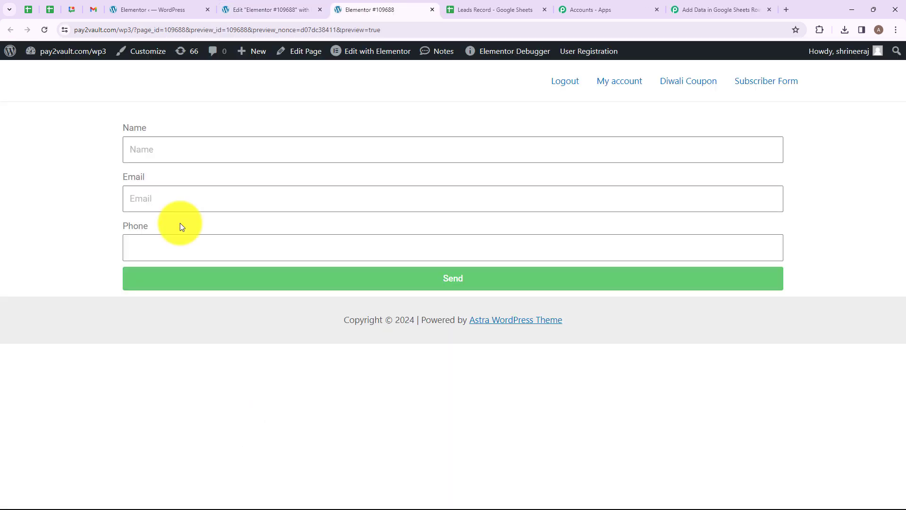
Fill the form with a sample name, email address and phone number, and send it
click(203, 151)
text(Sm)
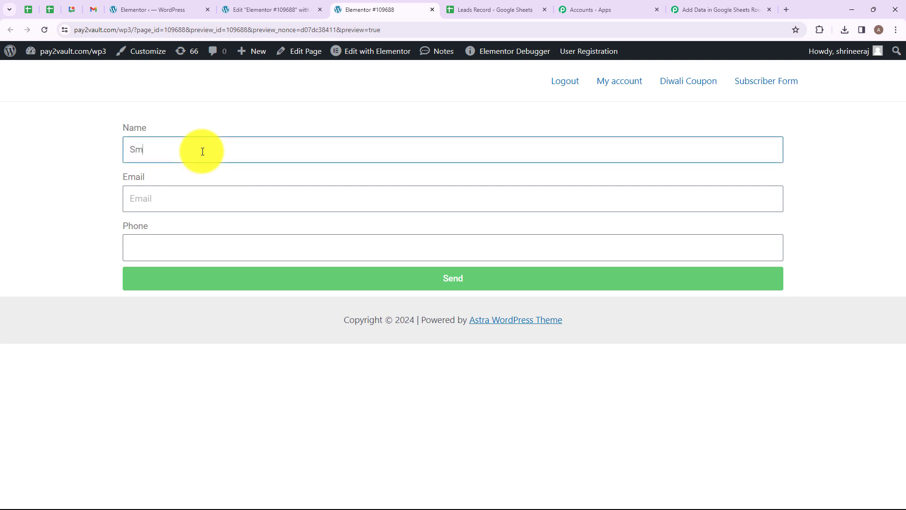
text(art User)
click(180, 194)
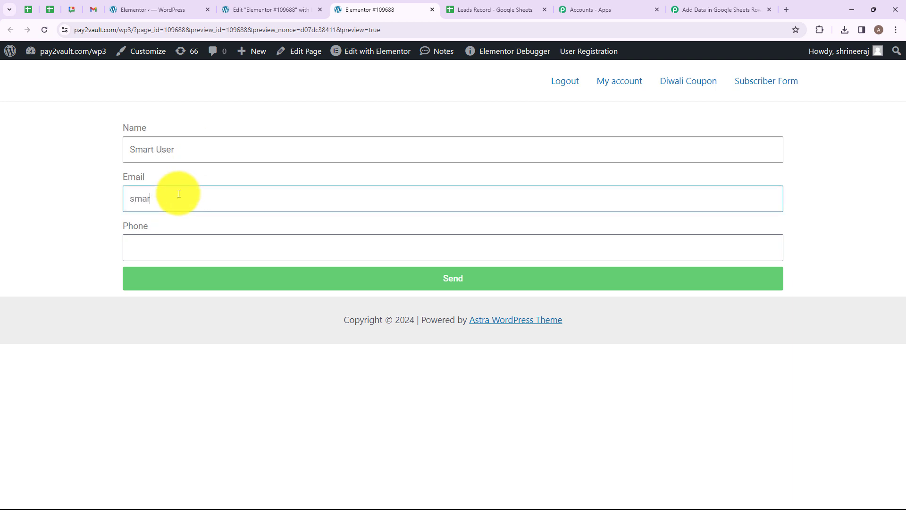
click(173, 250)
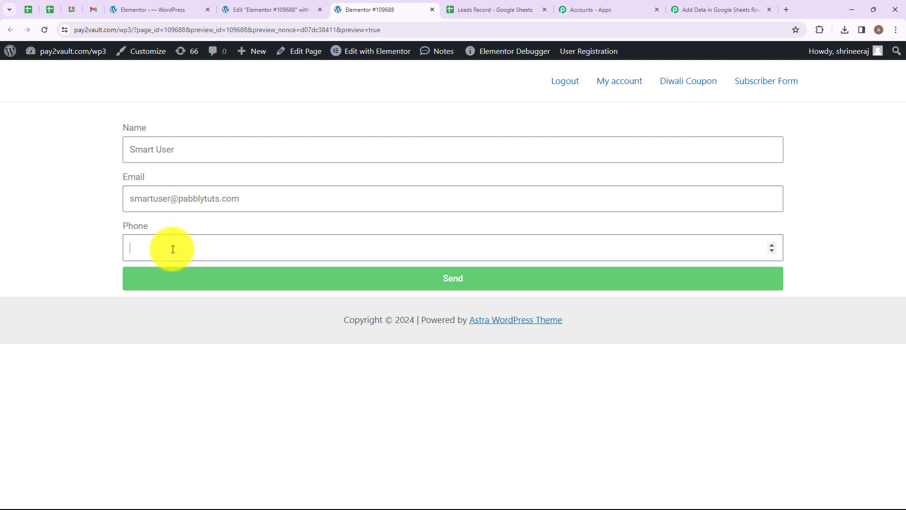
text(8080808080)
key(Return)
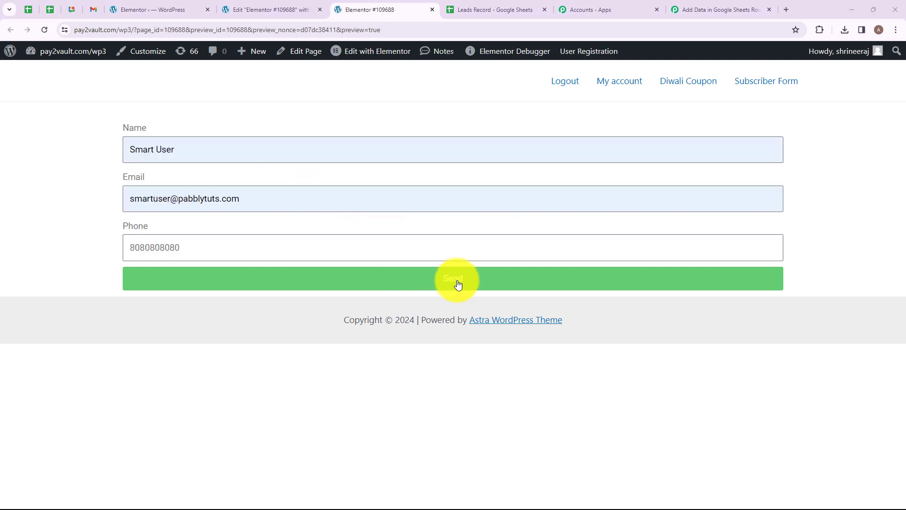
click(457, 279)
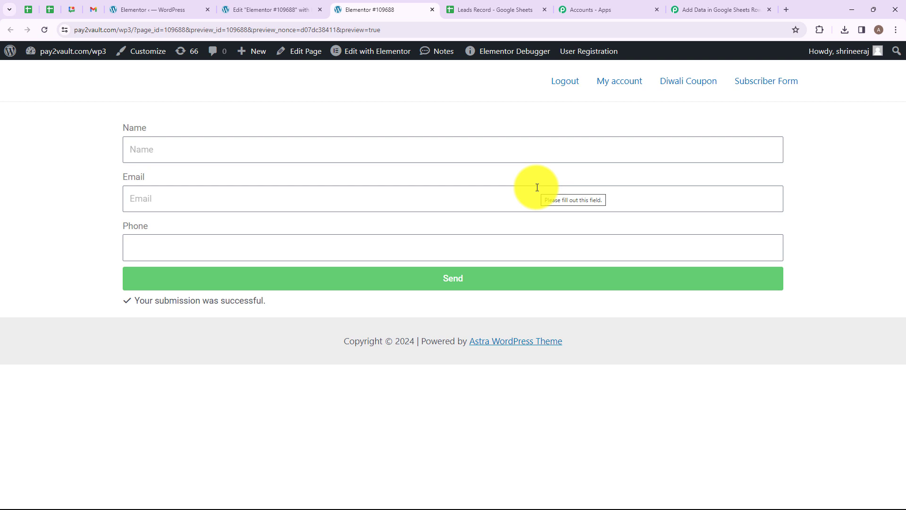
Check the captured Name, Email and Phone values in the webhook's Response Received
click(692, 18)
scroll(378, 307, down, 3)
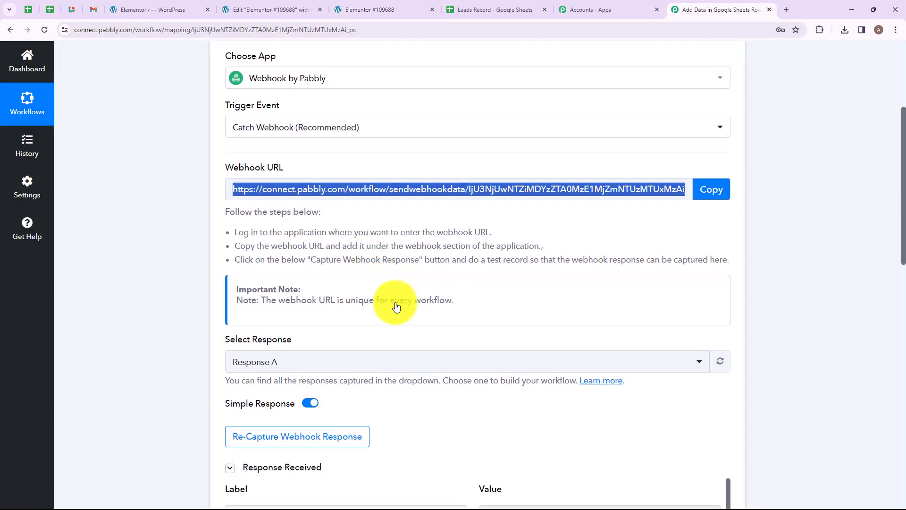
scroll(396, 307, down, 10)
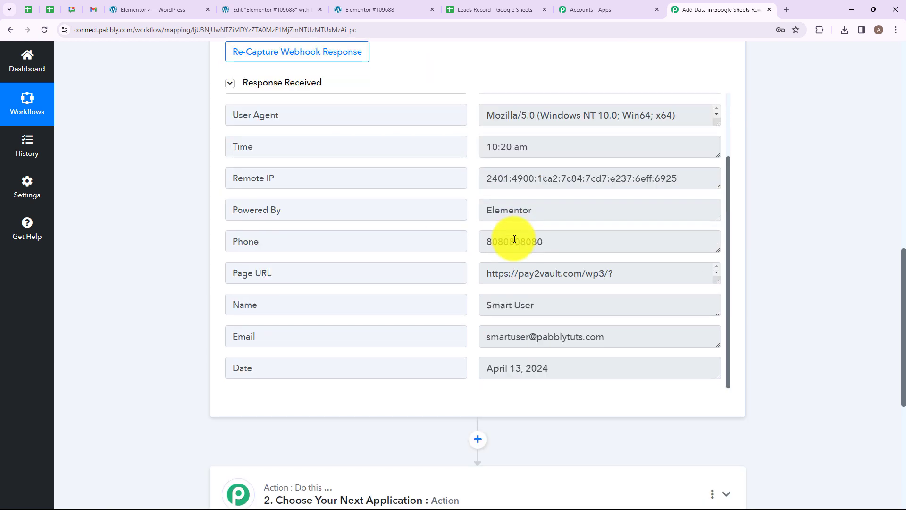
click(543, 304)
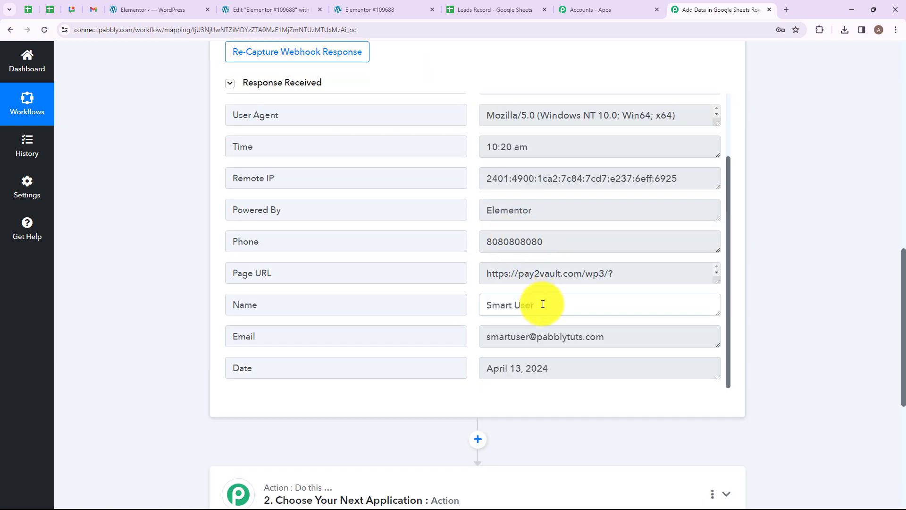
drag(542, 304, 606, 340)
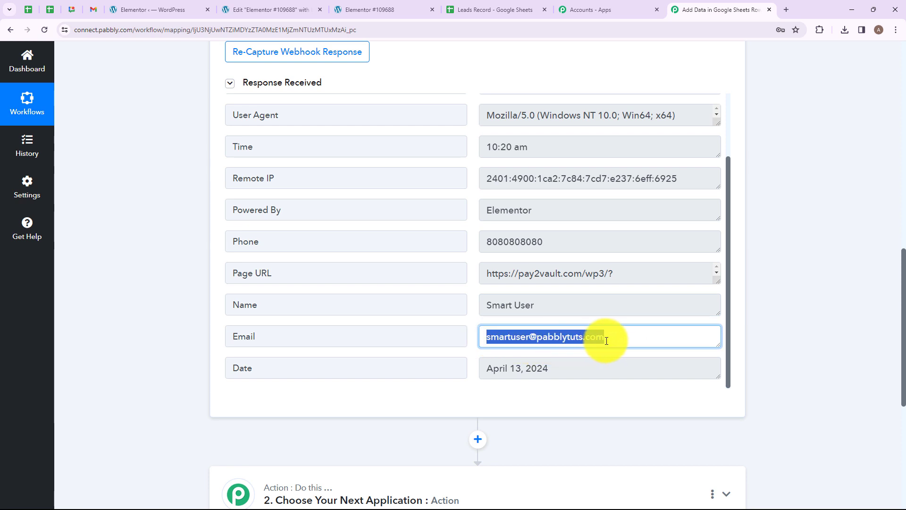
scroll(606, 340, down, 2)
drag(558, 234, 469, 228)
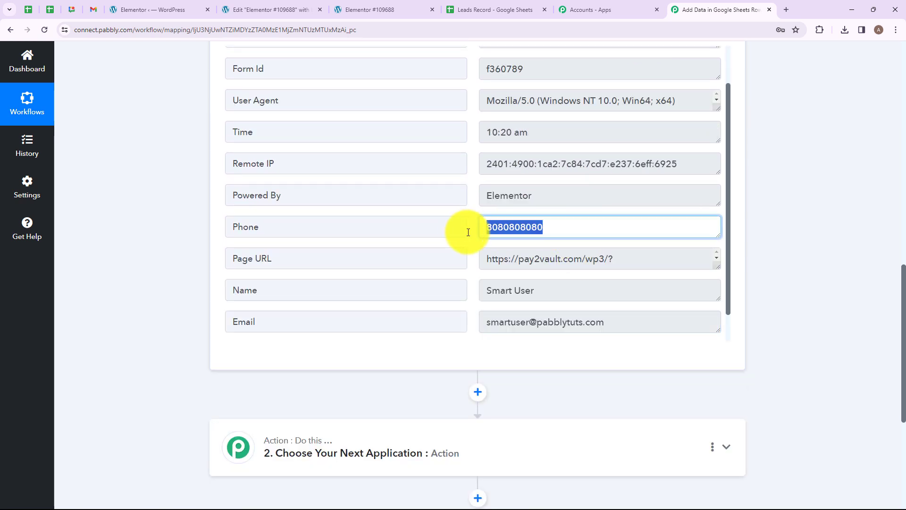
click(861, 219)
scroll(565, 172, down, 1)
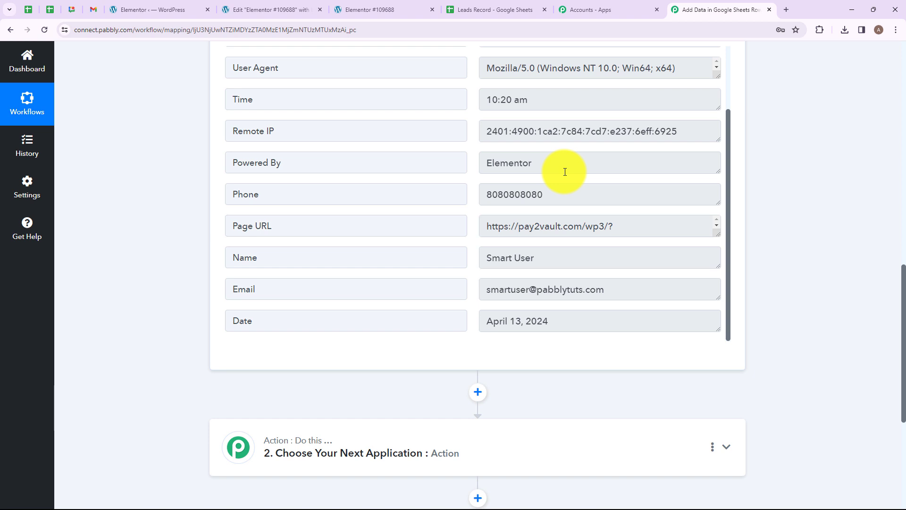
scroll(627, 117, down, 1)
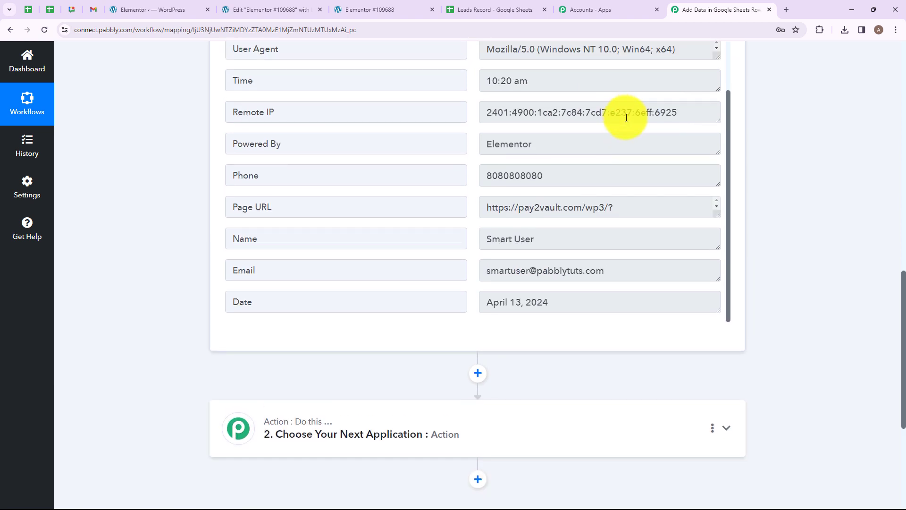
scroll(627, 116, down, 5)
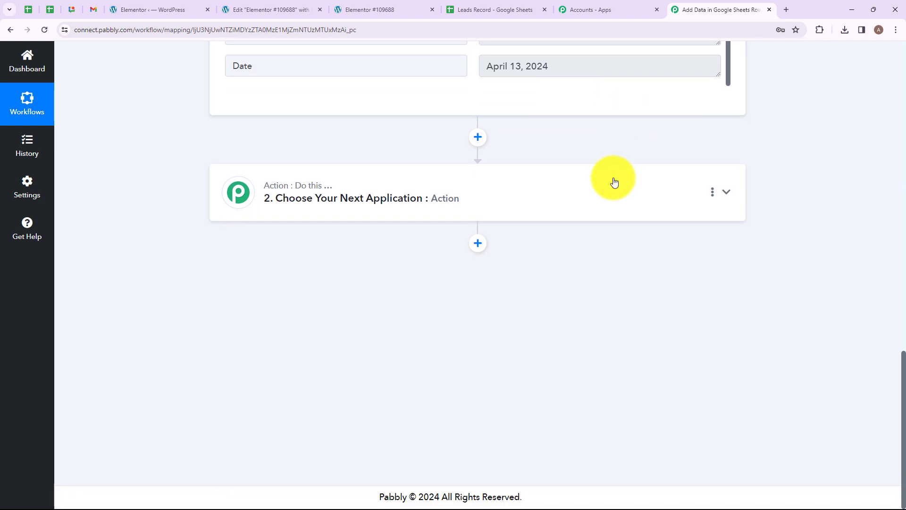
Choose Google Sheets as the action step's app
click(614, 182)
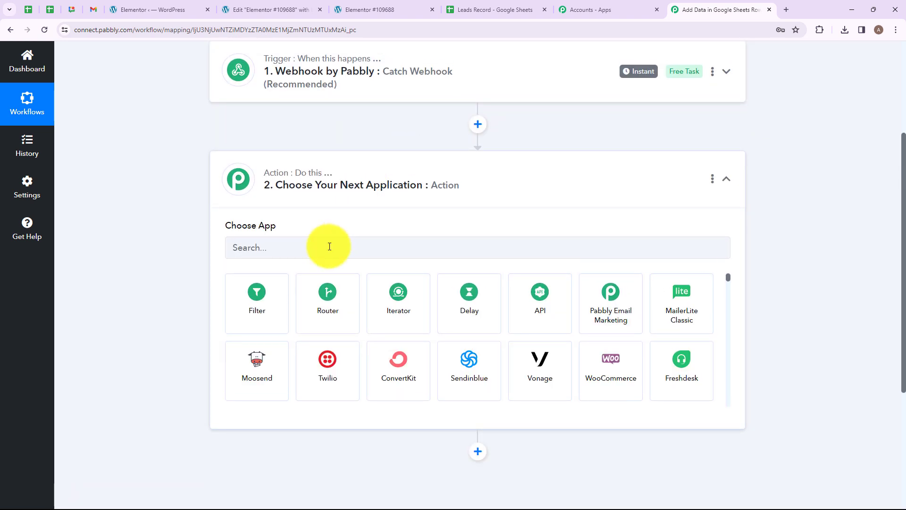
click(330, 247)
text(Googl)
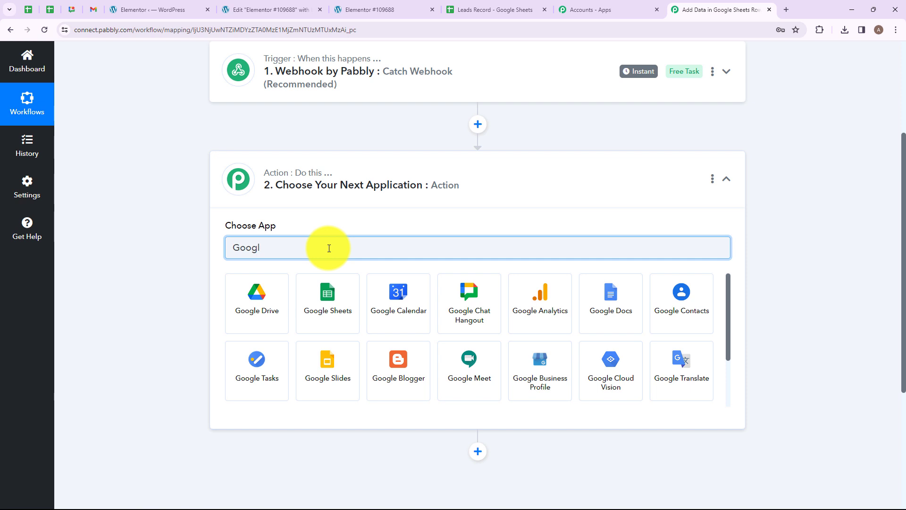
click(332, 292)
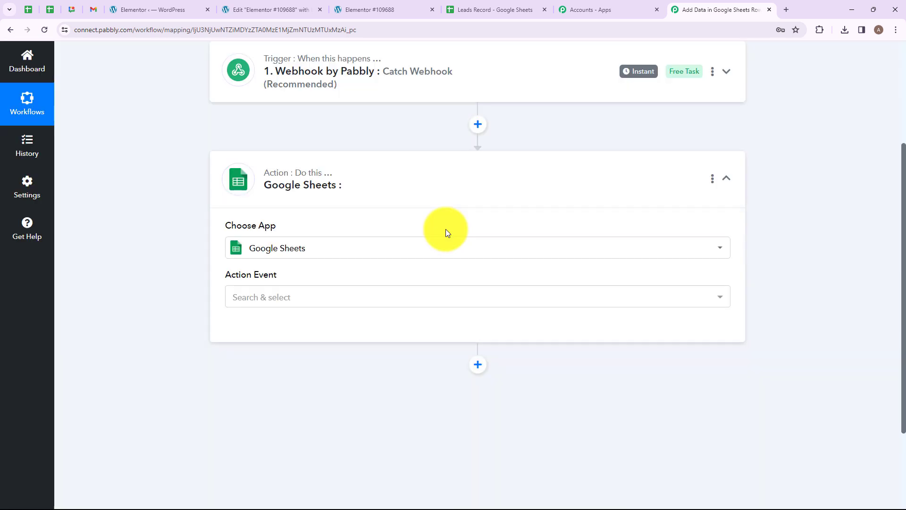
Set the action event to Add New Row and bring up the account connection panel
mouse_move(259, 276)
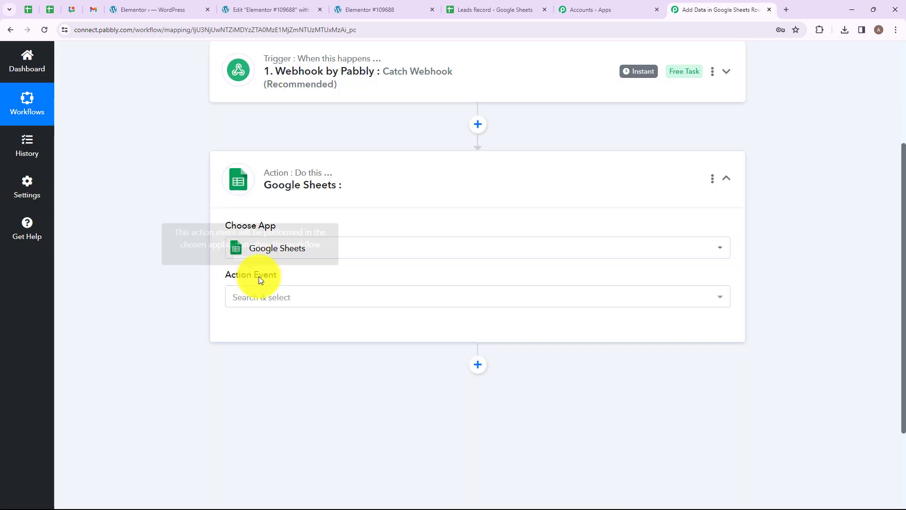
click(310, 296)
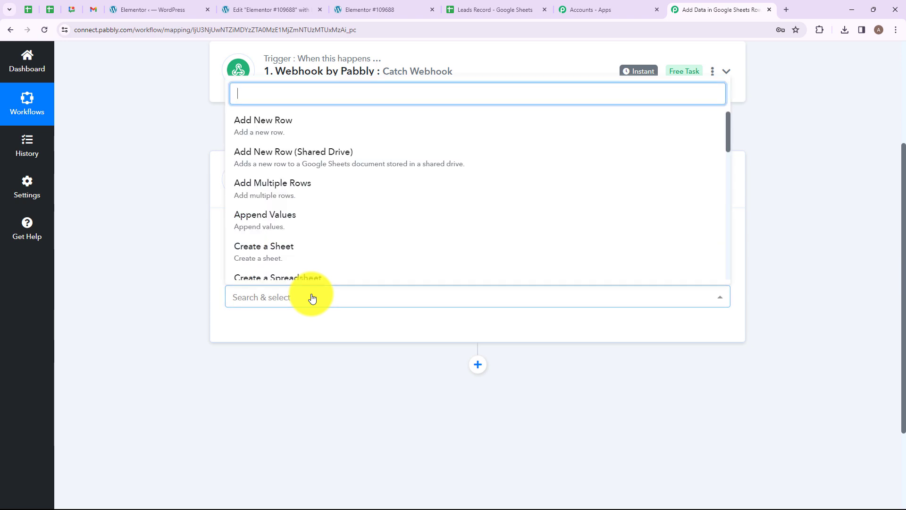
scroll(294, 158, down, 2)
scroll(321, 189, down, 3)
scroll(323, 187, up, 5)
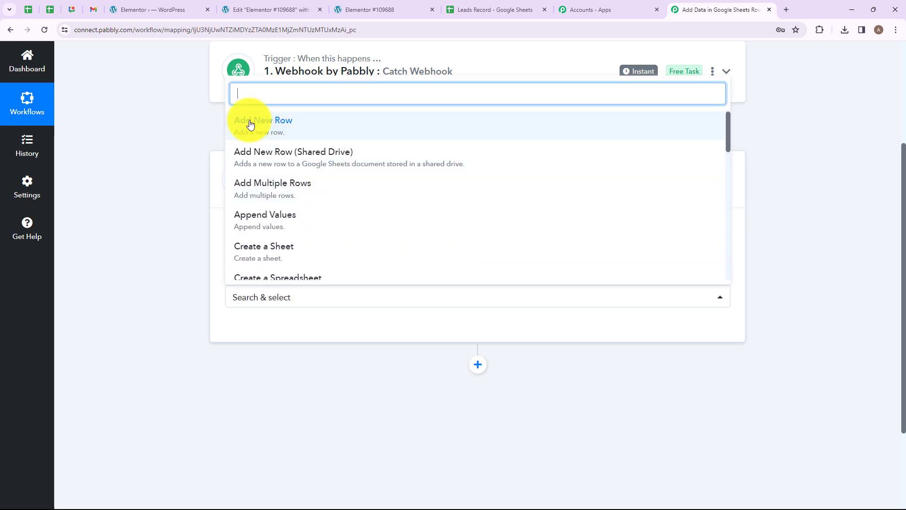
click(330, 126)
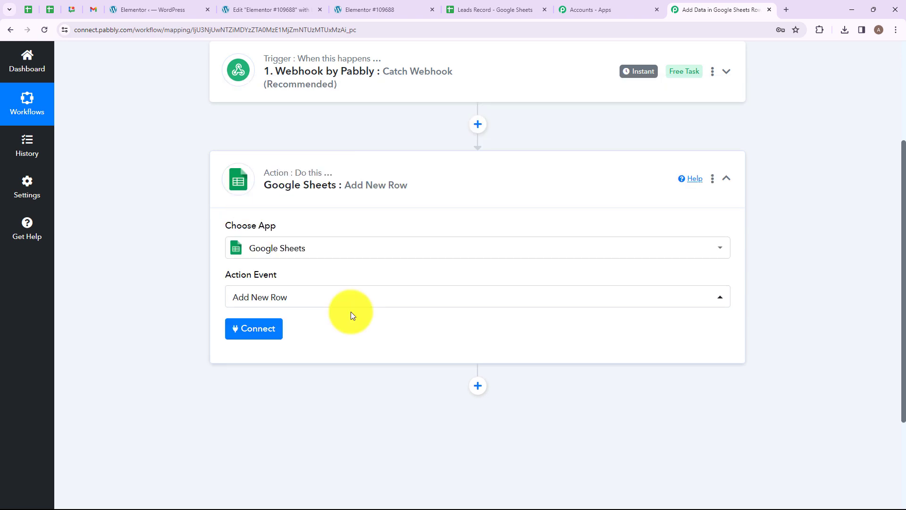
click(250, 332)
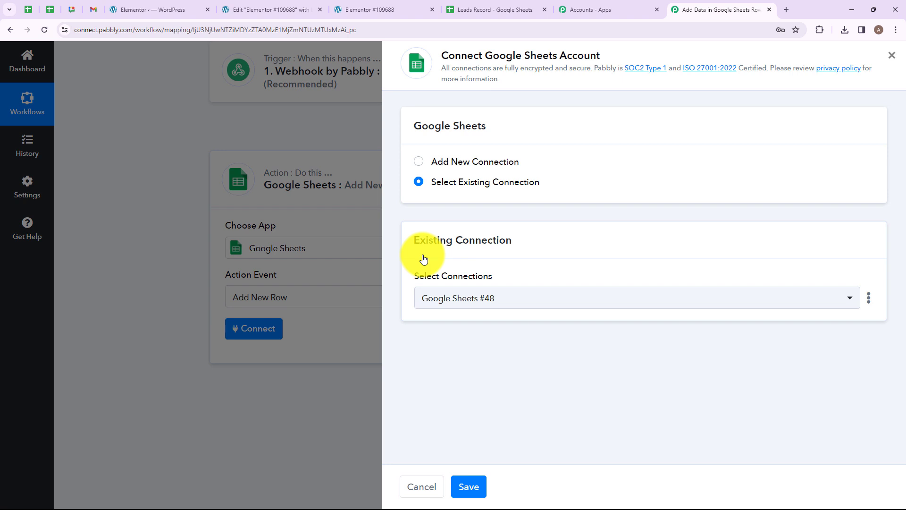
Add a new Google Sheets connection by signing in with Google and allowing access
click(418, 161)
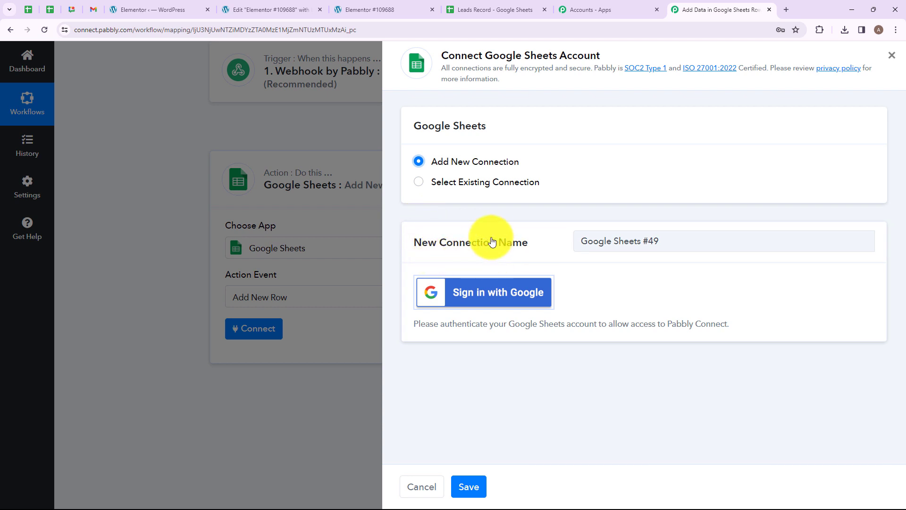
click(478, 303)
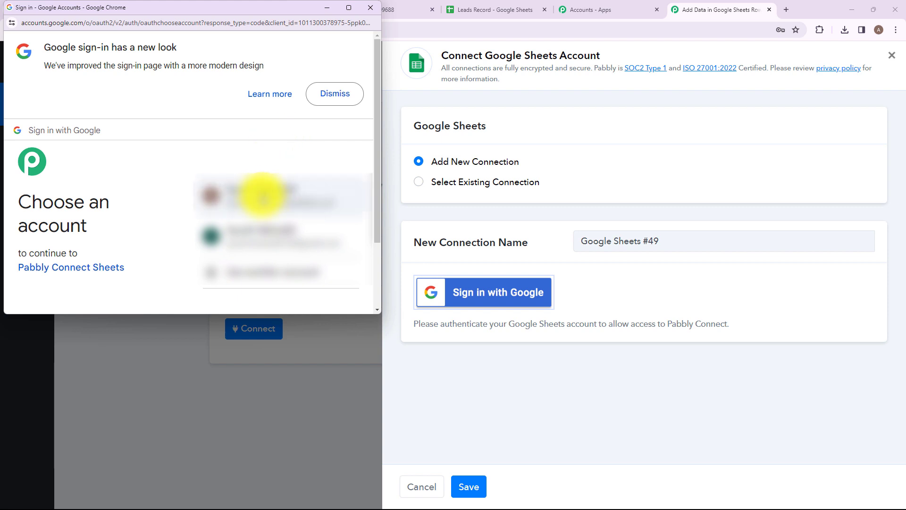
click(256, 194)
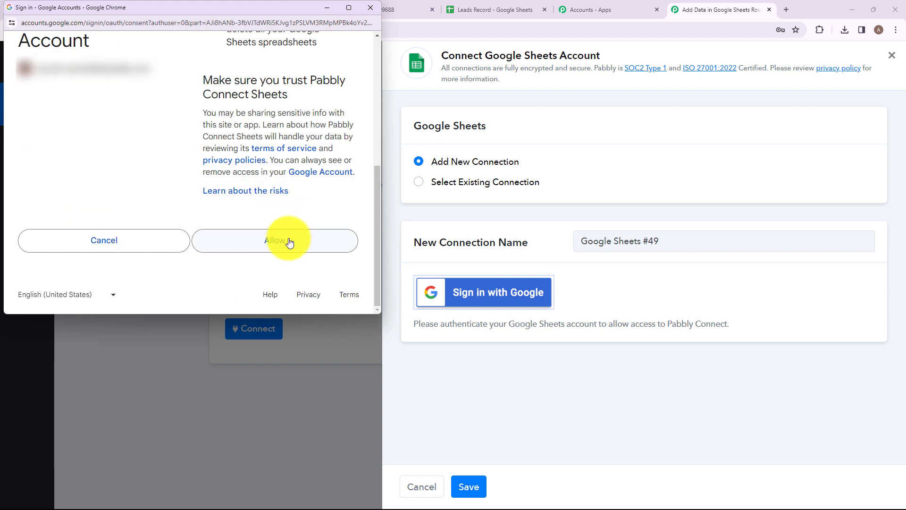
click(289, 241)
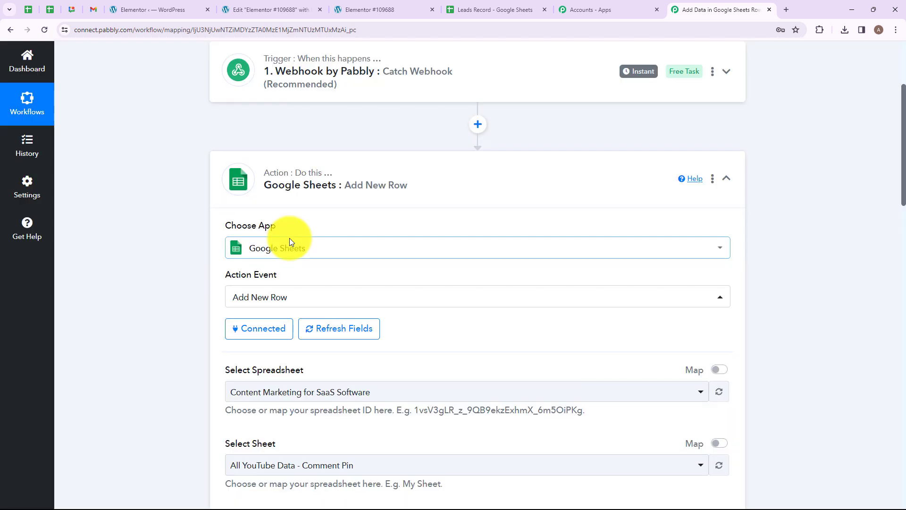
Select the Leads Record spreadsheet with Sheet1 so its NAME and EMAIL column fields load
scroll(412, 276, down, 3)
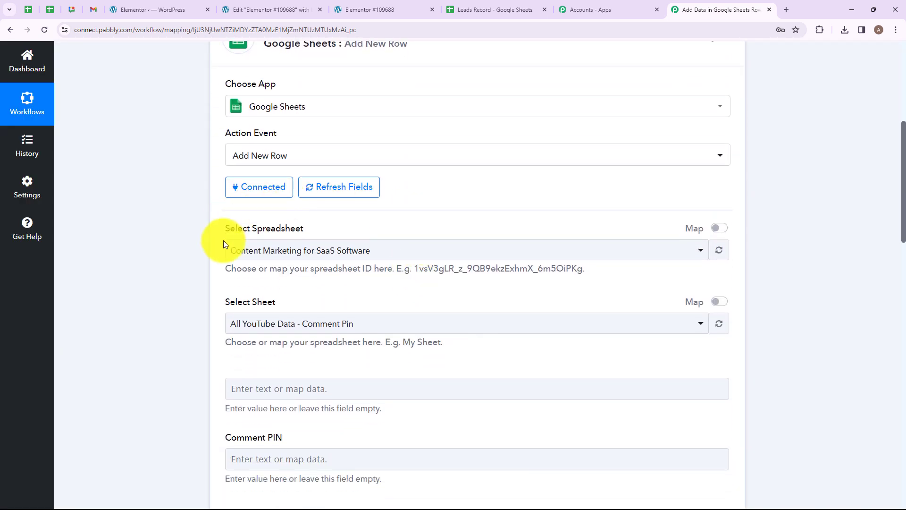
click(394, 249)
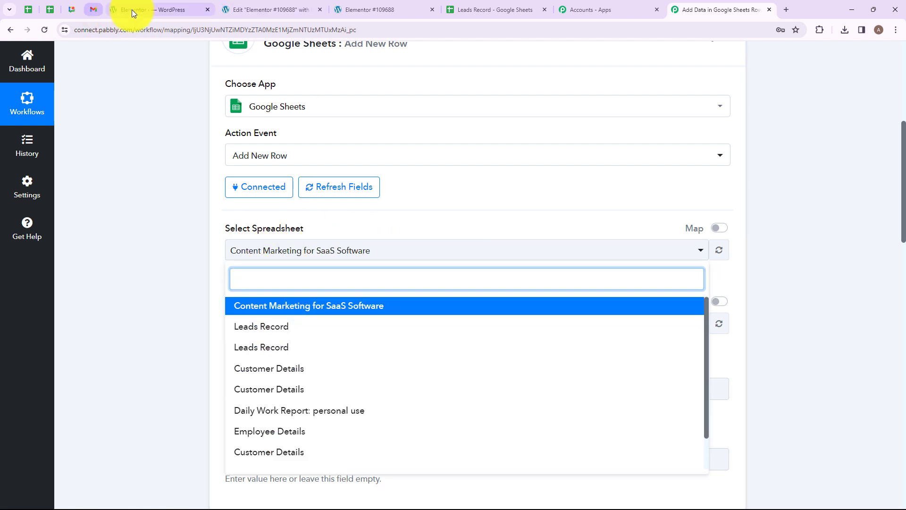
click(476, 7)
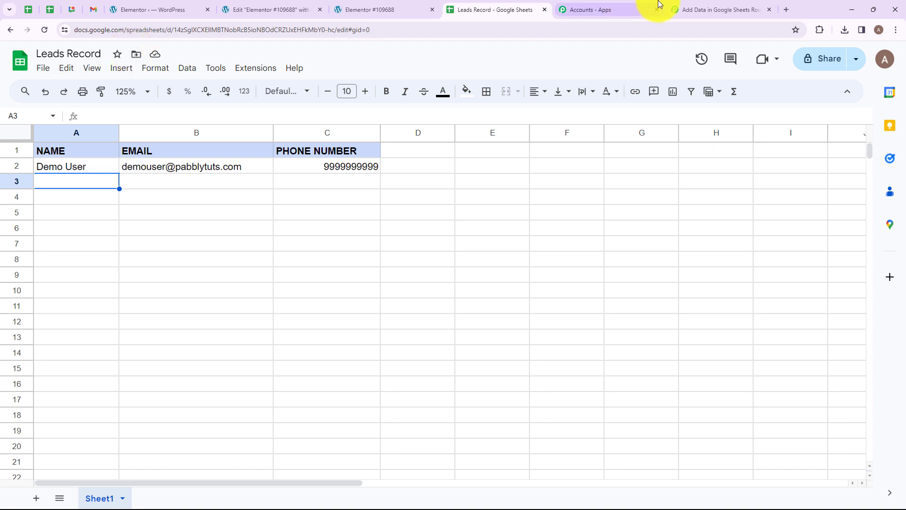
click(723, 4)
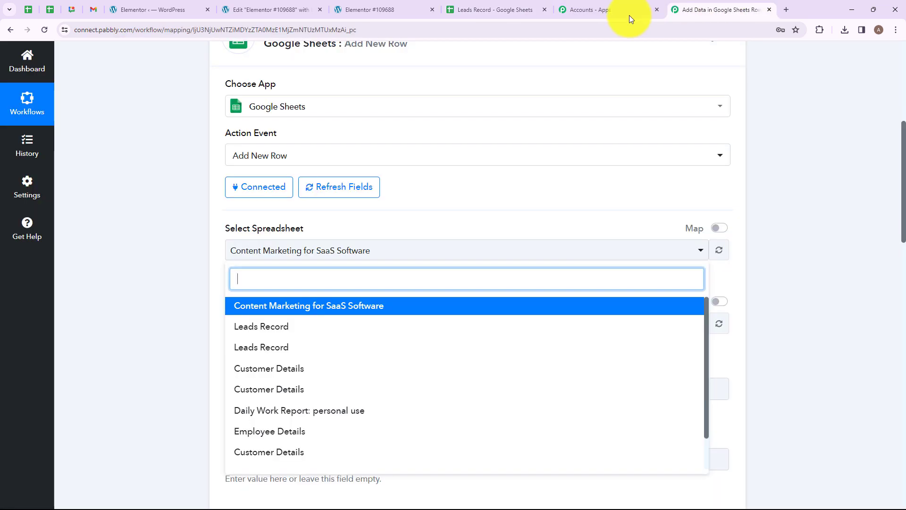
click(281, 326)
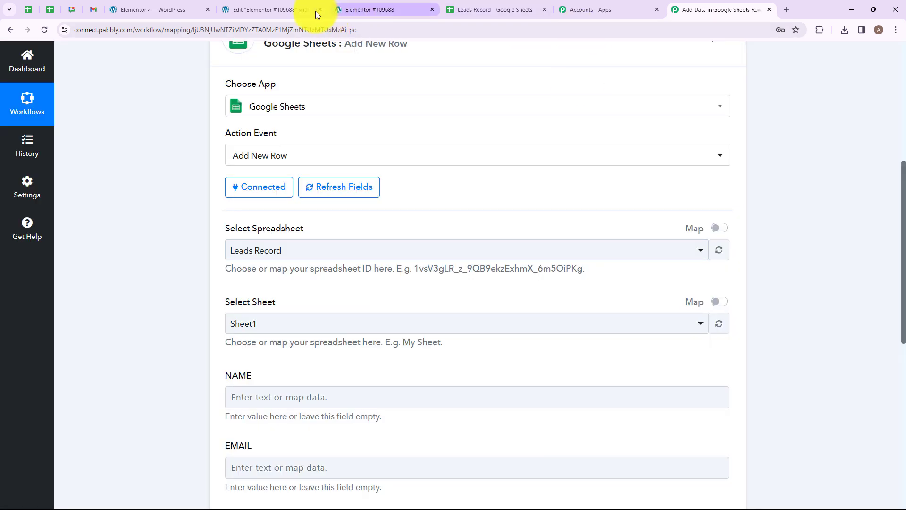
click(491, 5)
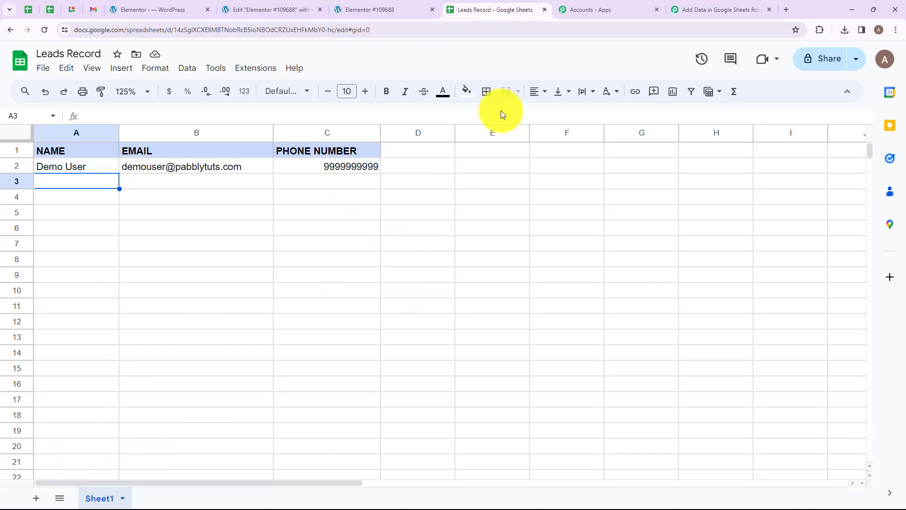
click(698, 10)
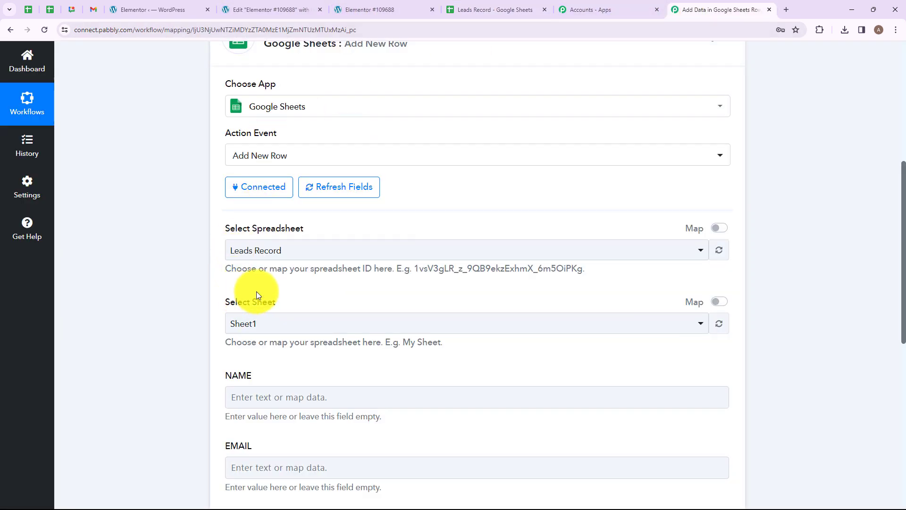
scroll(263, 291, down, 4)
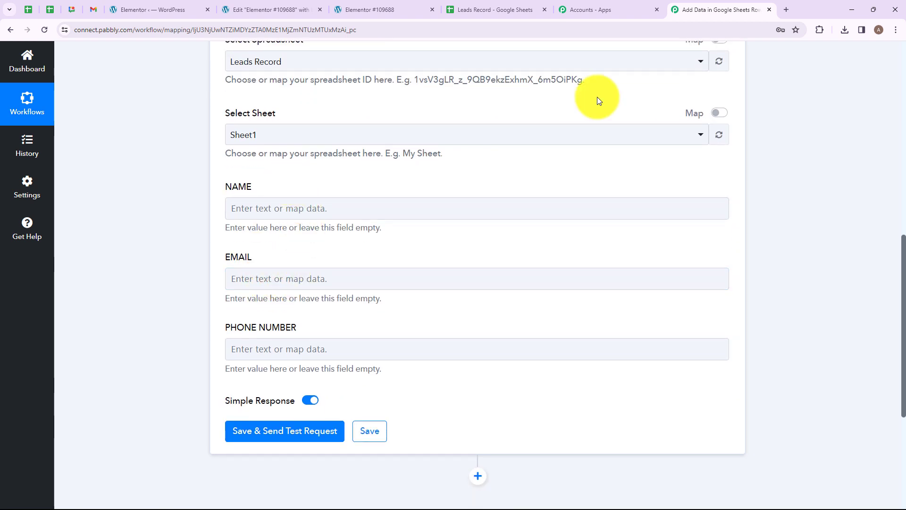
click(468, 9)
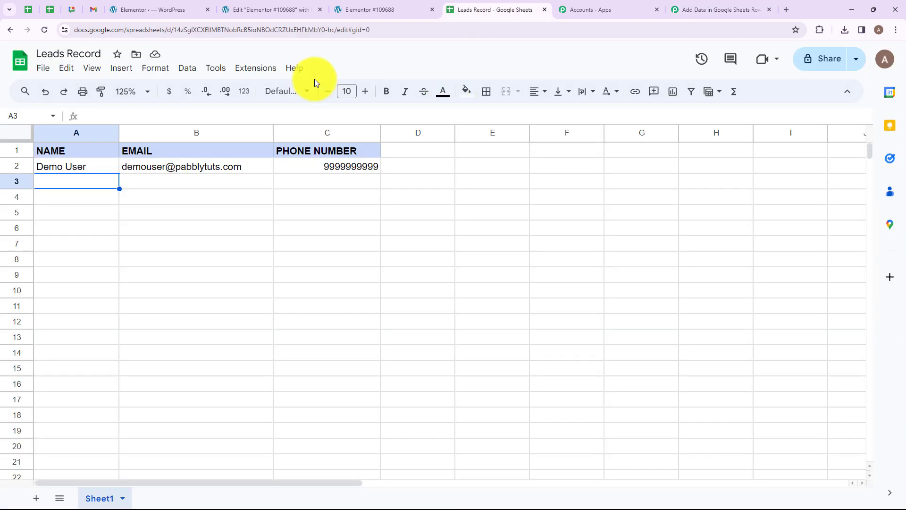
click(68, 164)
click(178, 162)
click(313, 160)
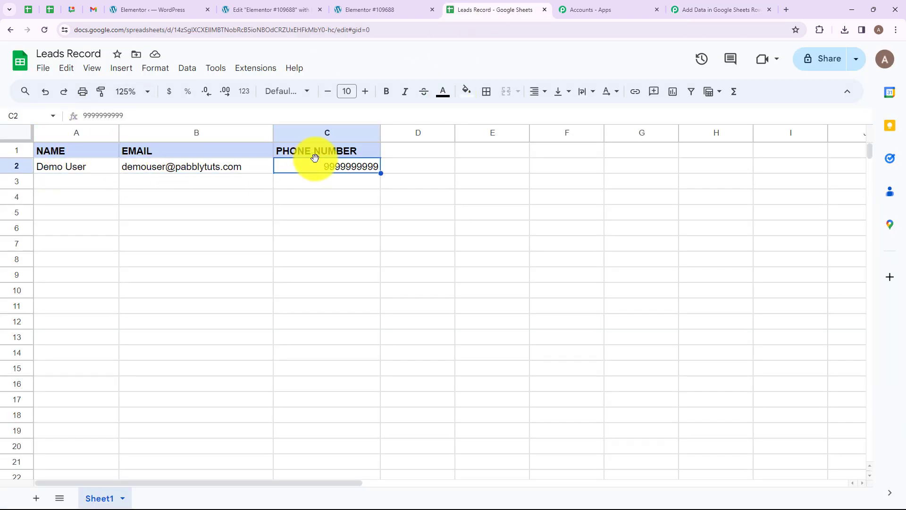
click(718, 4)
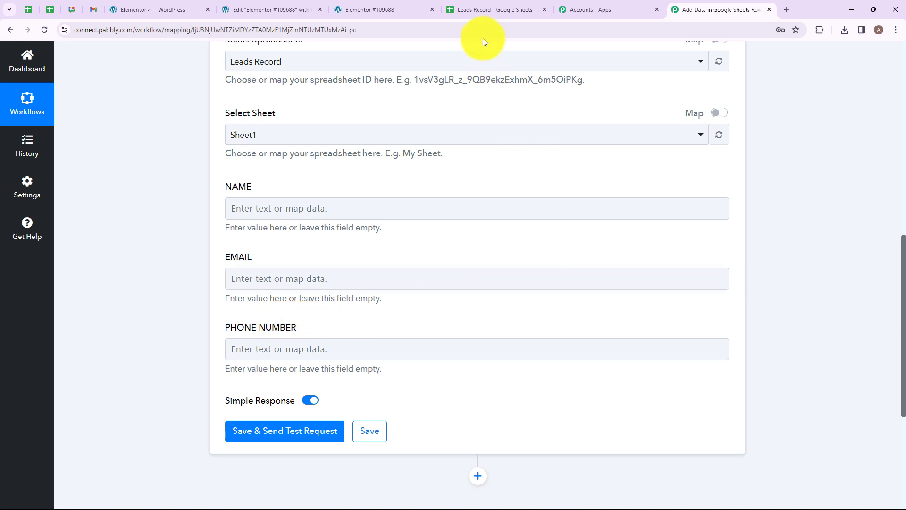
click(486, 10)
click(63, 162)
click(185, 157)
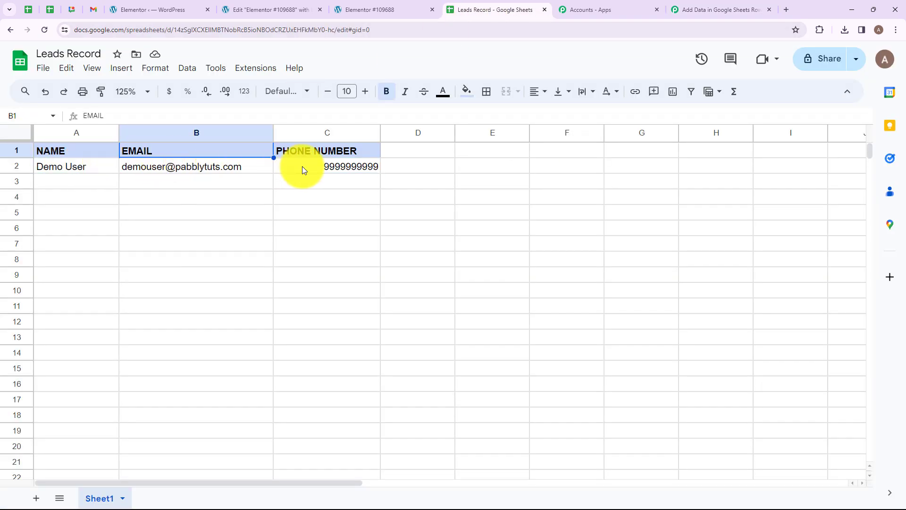
click(303, 166)
click(719, 9)
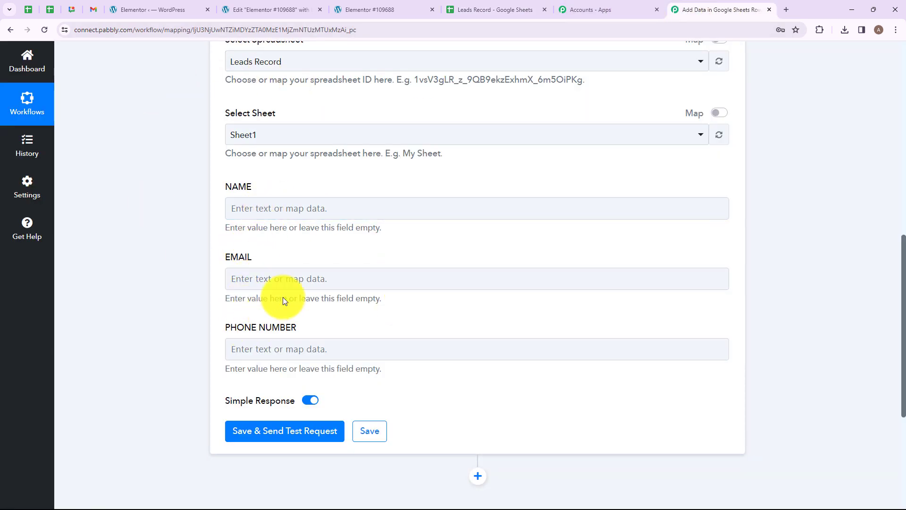
click(297, 284)
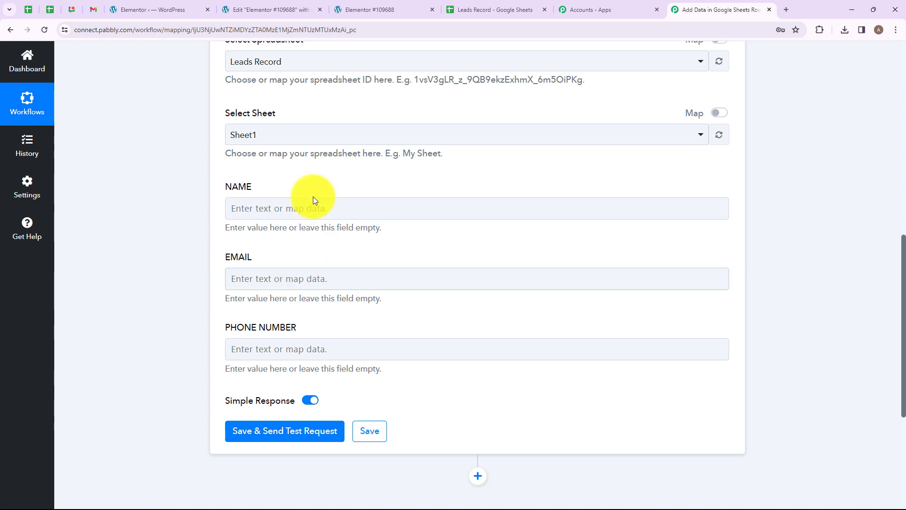
Map the webhook's '1. Name' value into the NAME field
click(304, 207)
click(304, 207)
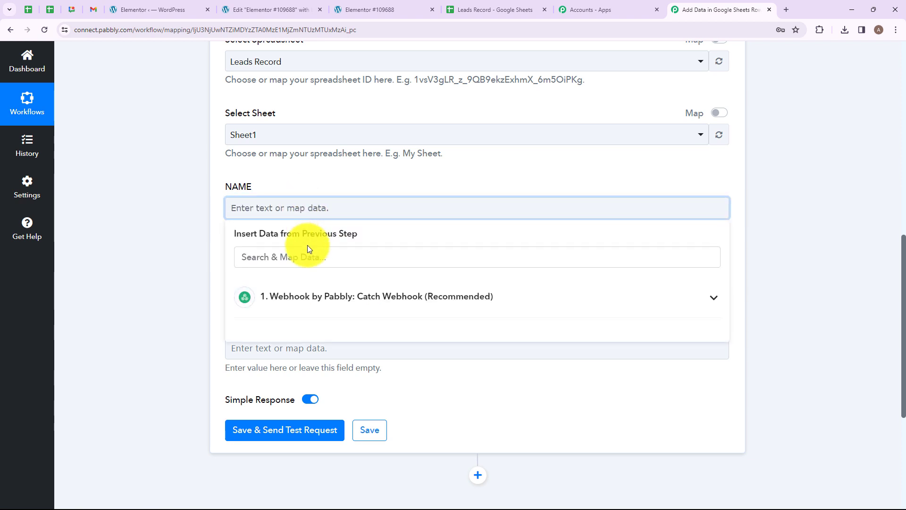
click(289, 296)
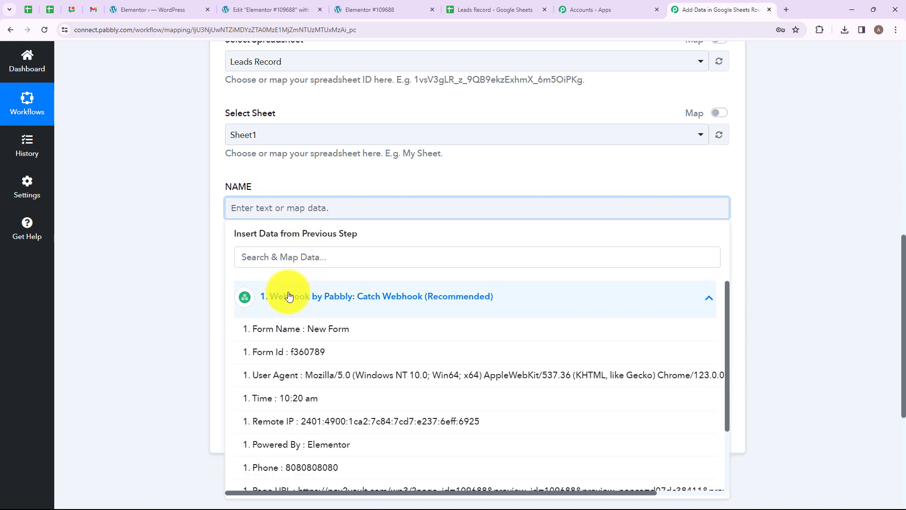
scroll(354, 370, down, 3)
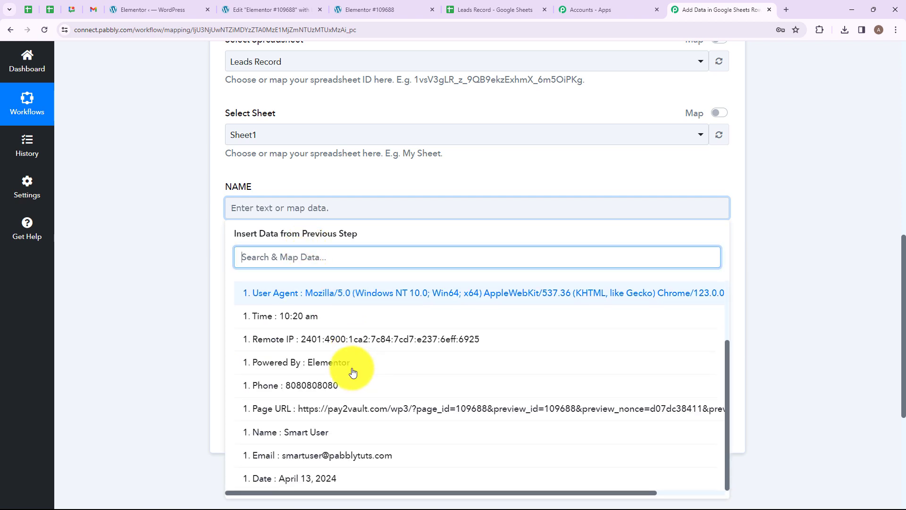
click(330, 431)
Map the webhook's '1. Email' into EMAIL and '1. Phone' into PHONE NUMBER
click(335, 285)
scroll(344, 264, down, 3)
click(360, 228)
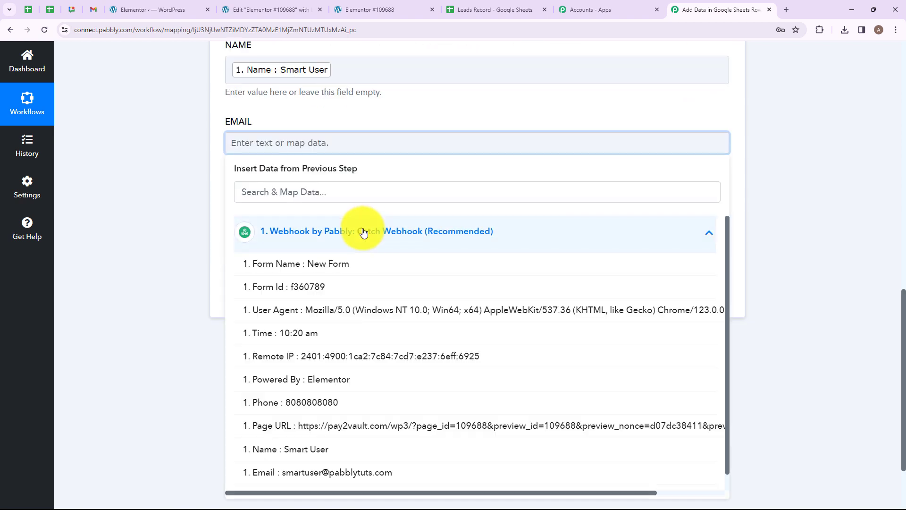
scroll(330, 425, down, 1)
click(264, 460)
click(330, 214)
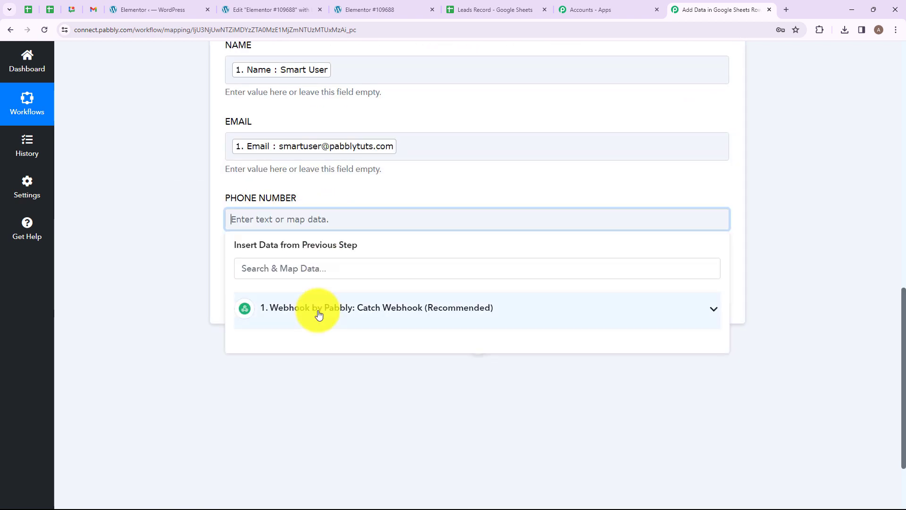
click(318, 313)
click(332, 481)
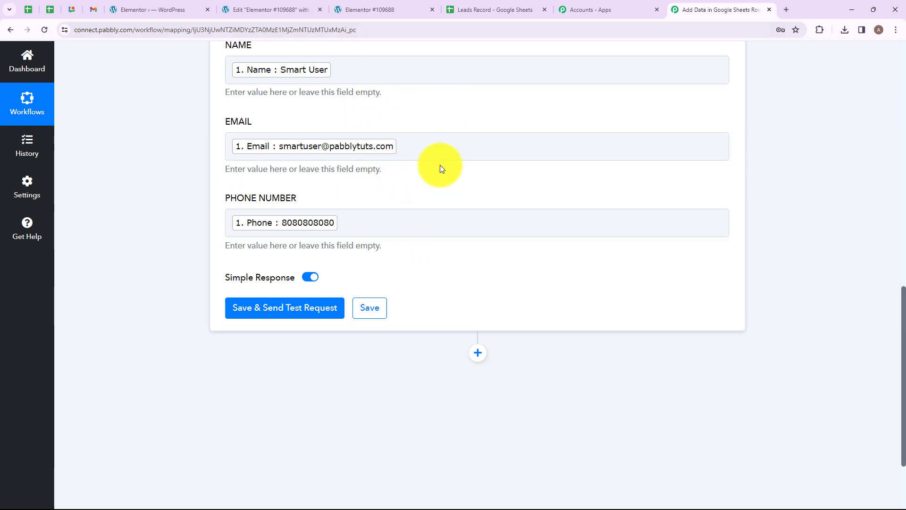
Save the Add New Row action and send a test request, writing one row to Sheet1!A3:C3
click(301, 305)
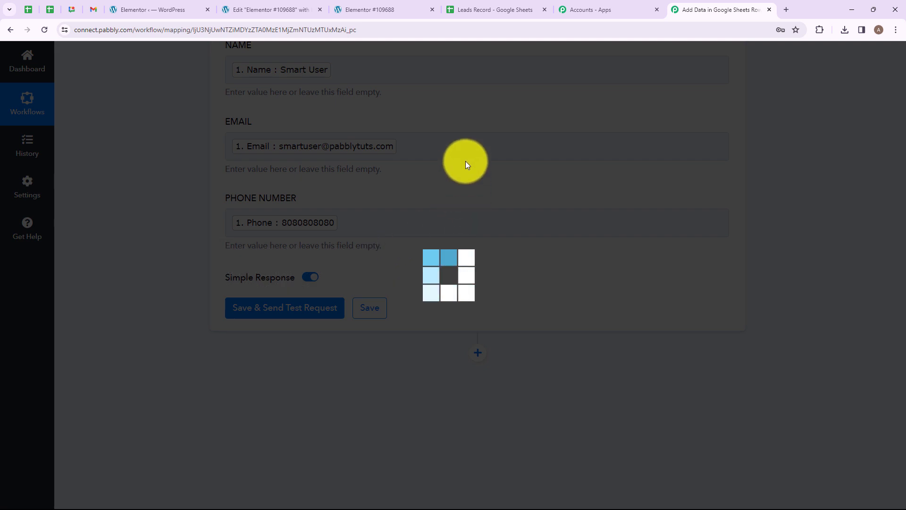
scroll(443, 158, down, 4)
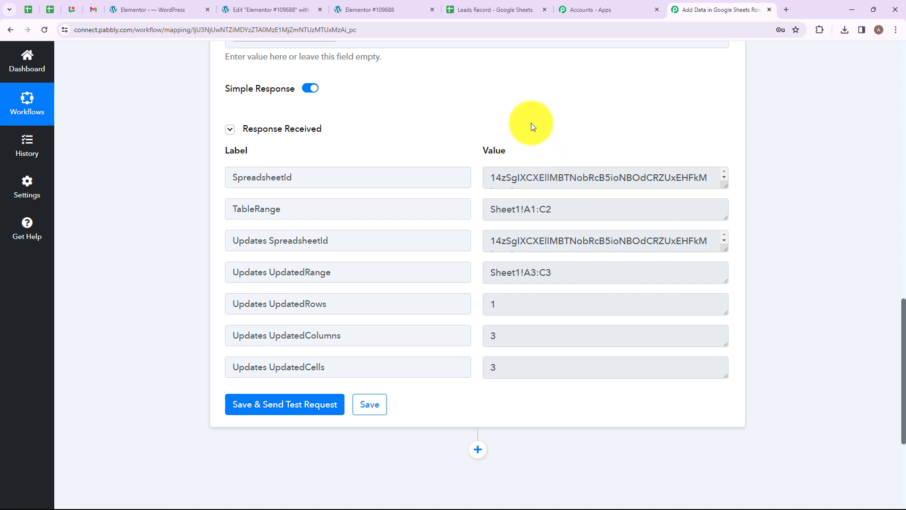
Verify the test lead's name, email and phone in Leads Record cells A3–C3, then return to the Elementor form
click(491, 9)
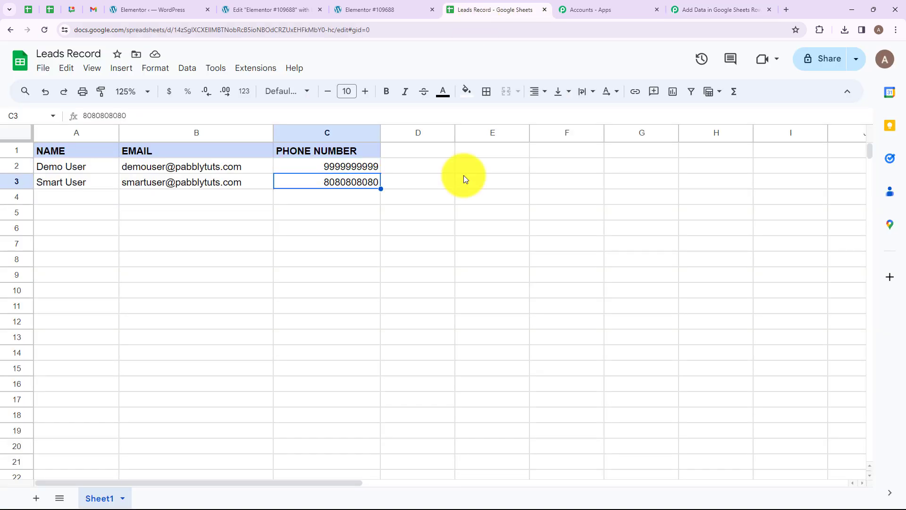
click(84, 186)
click(149, 181)
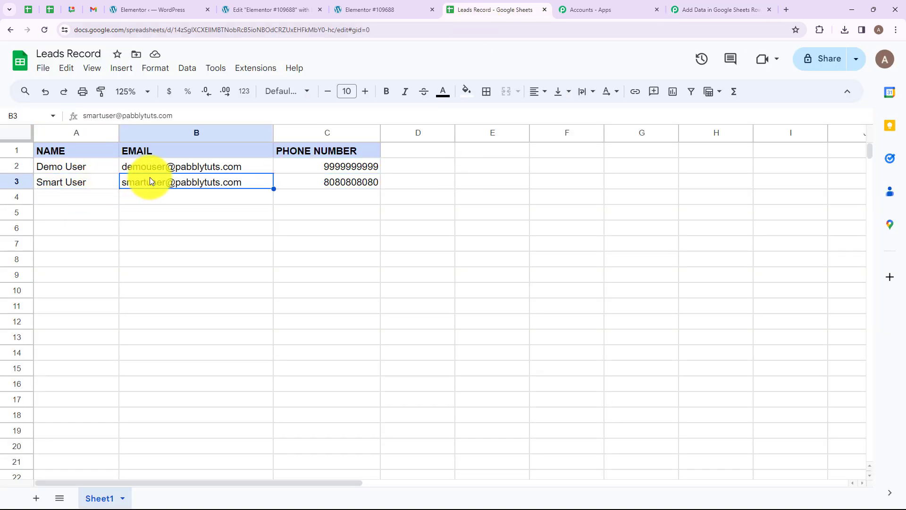
click(305, 184)
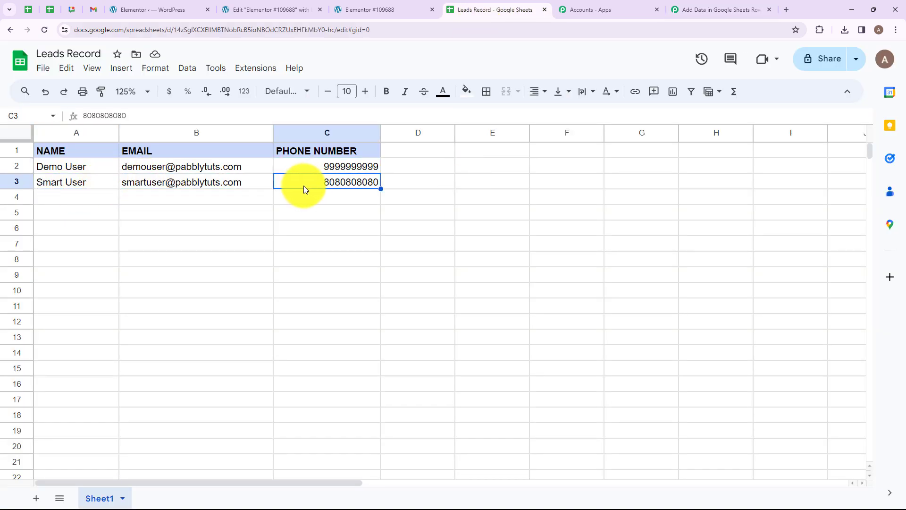
click(72, 185)
click(162, 183)
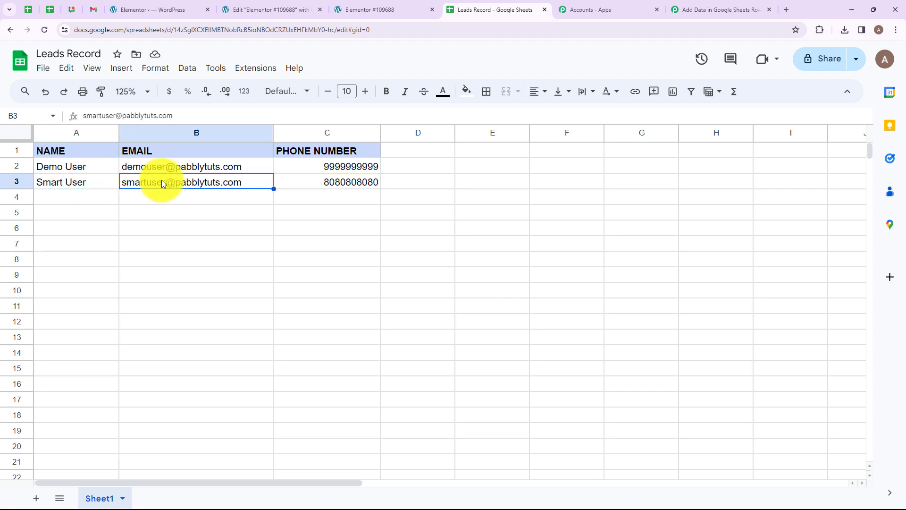
mouse_move(160, 182)
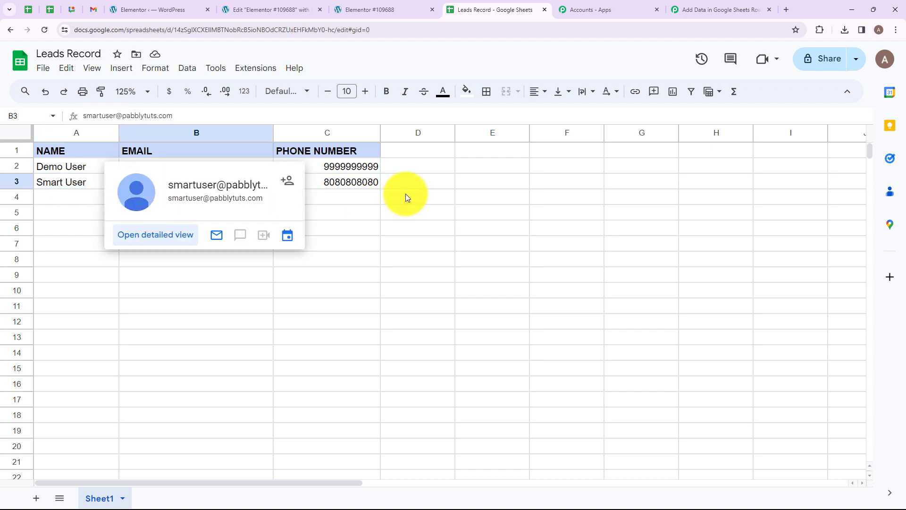
click(346, 183)
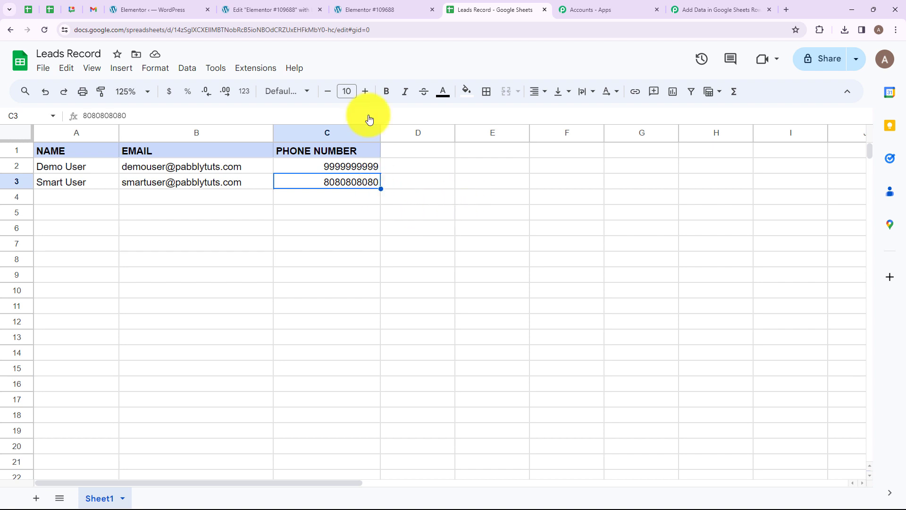
click(385, 11)
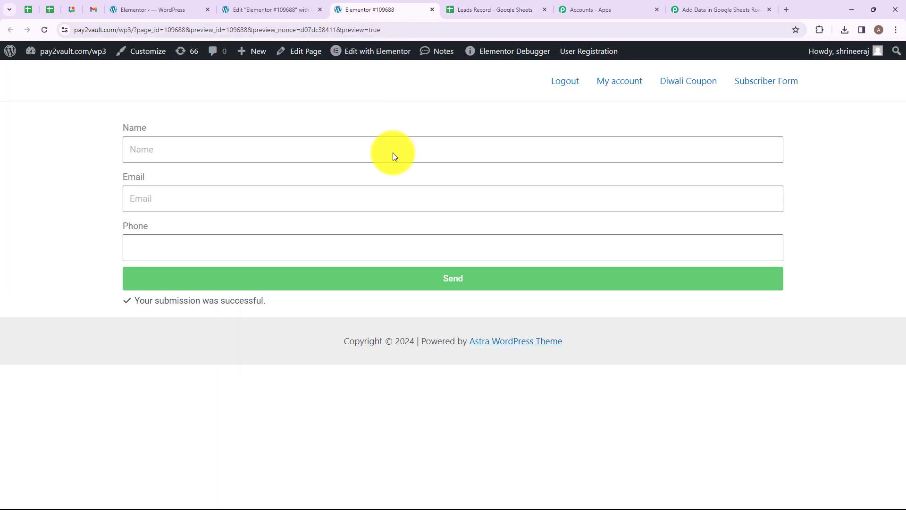
Submit the WordPress form again using a saved autofill lead
click(243, 145)
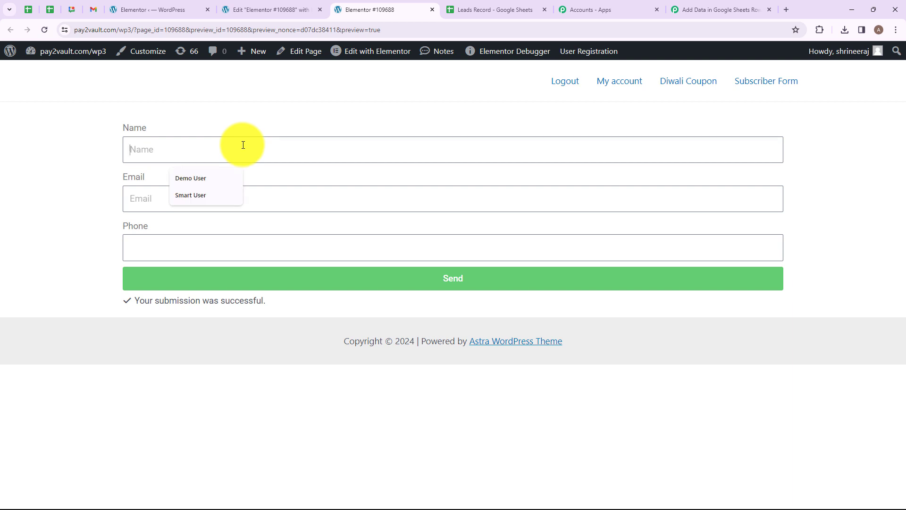
click(189, 178)
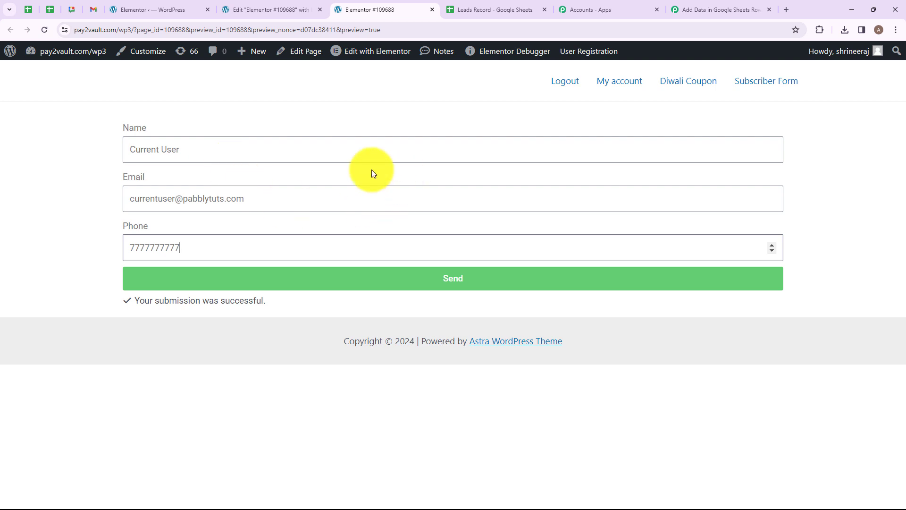
click(437, 279)
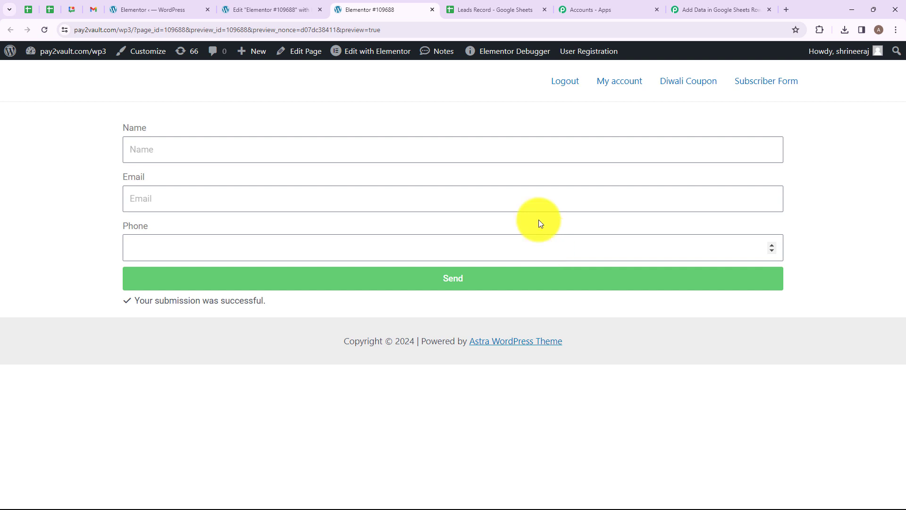
Confirm the new lead landed in Leads Record row 4, then go back to the Pabbly workflow
click(472, 9)
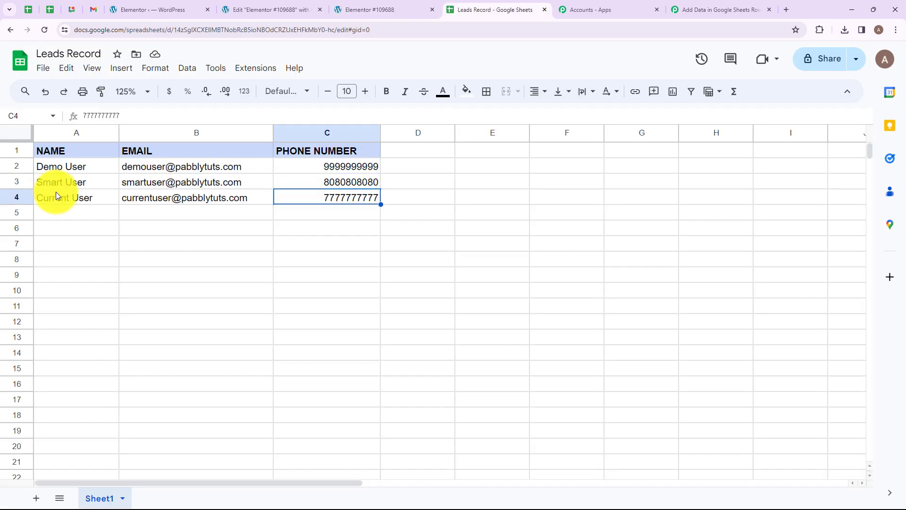
click(56, 193)
click(159, 195)
click(308, 199)
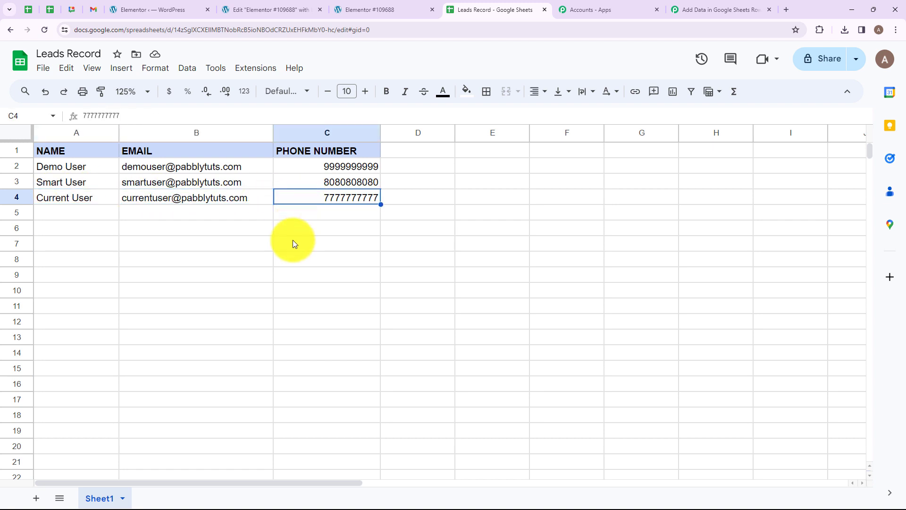
click(718, 9)
scroll(500, 179, up, 10)
scroll(500, 181, up, 6)
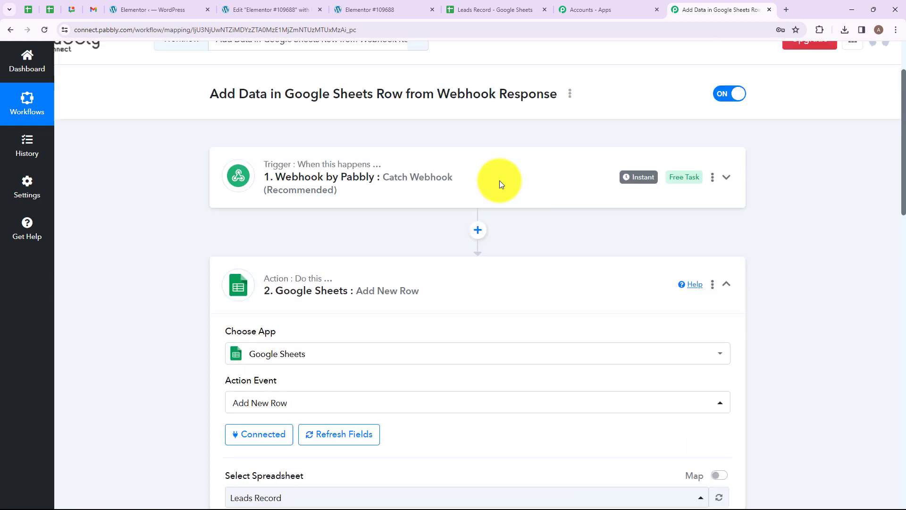
Collapse the Google Sheets : Add New Row step to show the webhook-to-sheet workflow as headers
click(502, 307)
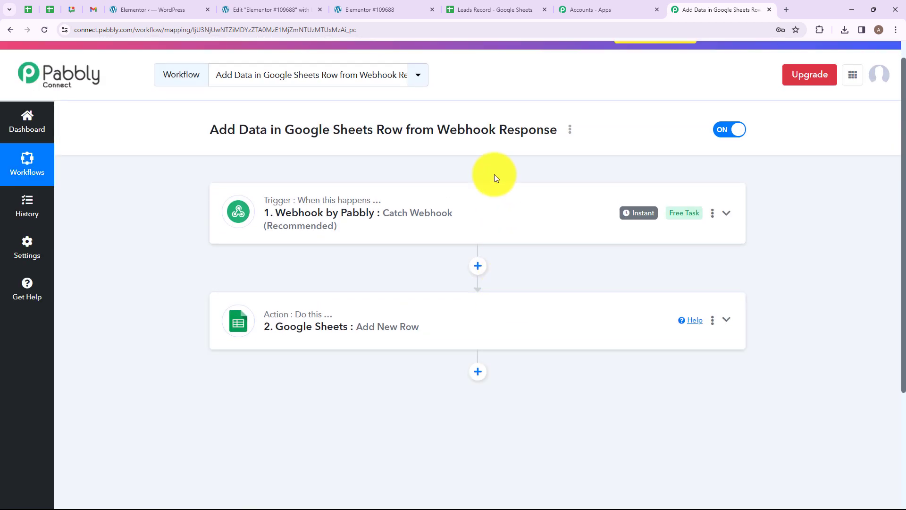
scroll(495, 177, up, 1)
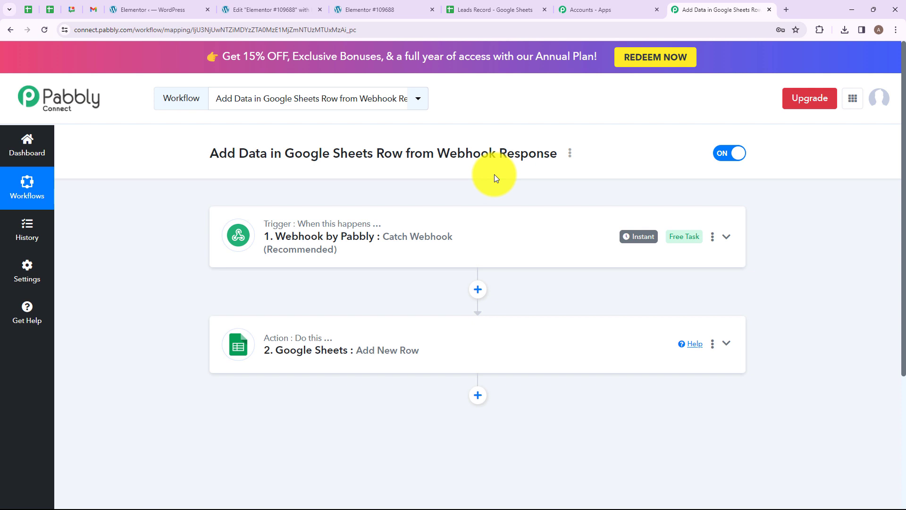
mouse_move(281, 230)
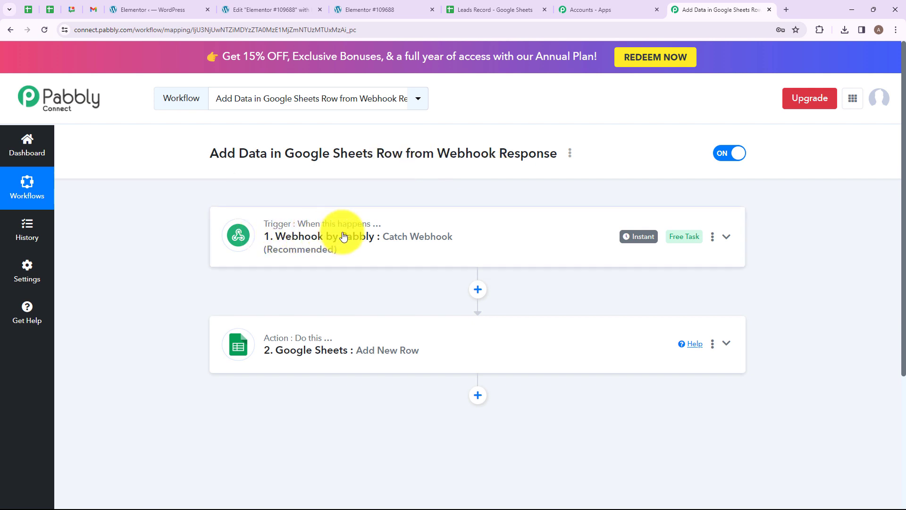